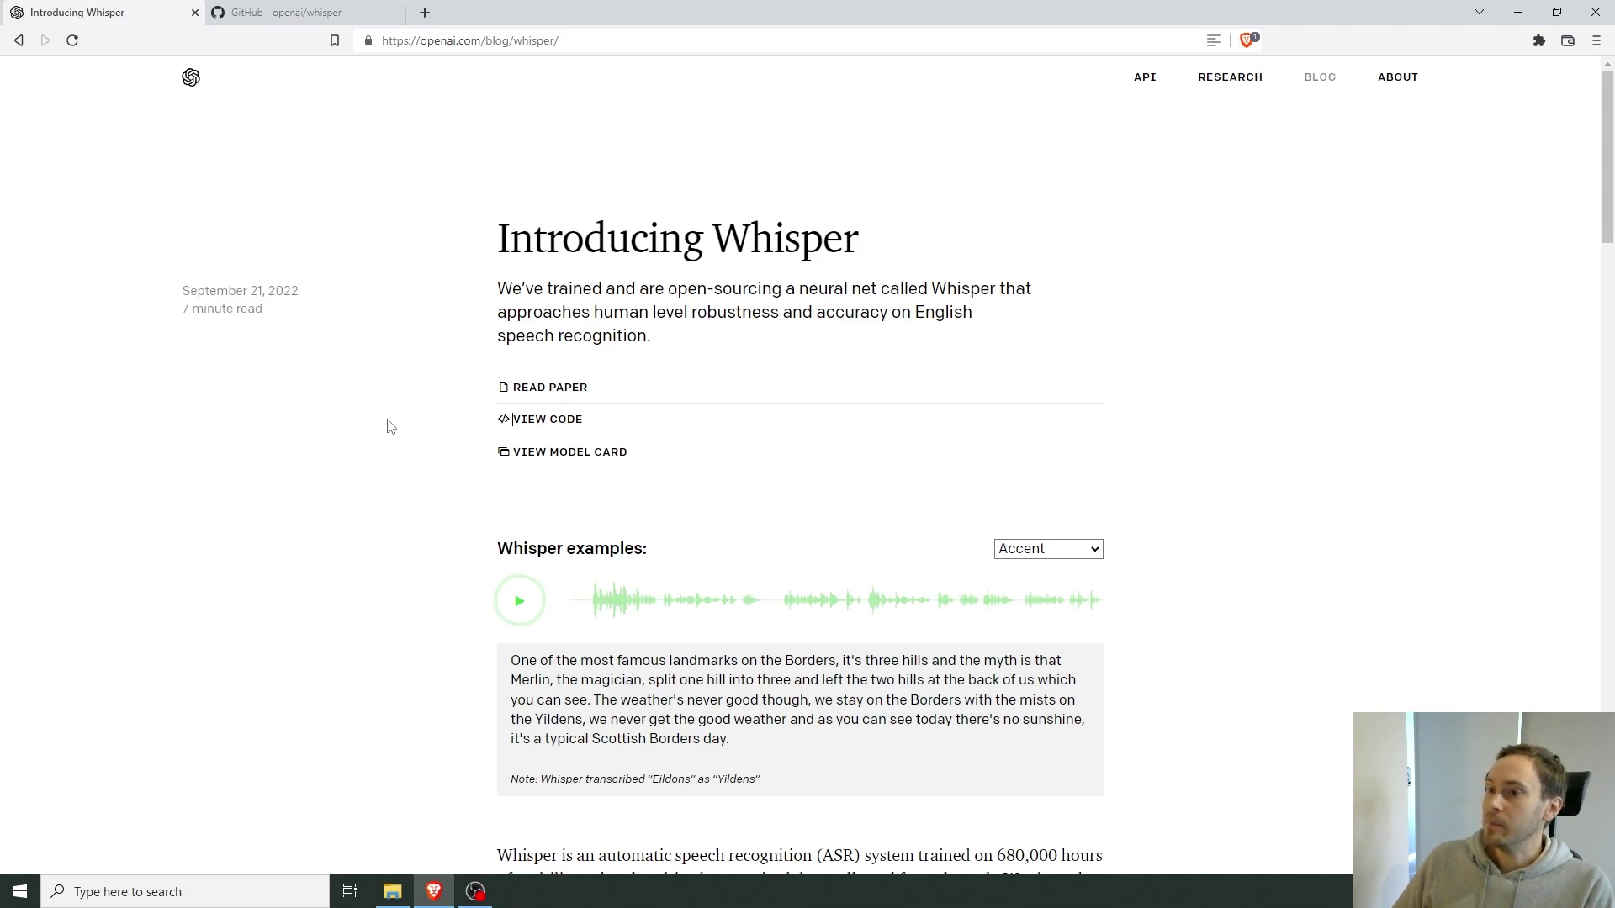
Step: Play the Whisper post's Speed talking example clip and reveal its transcript
scroll(412, 425, "down", 1)
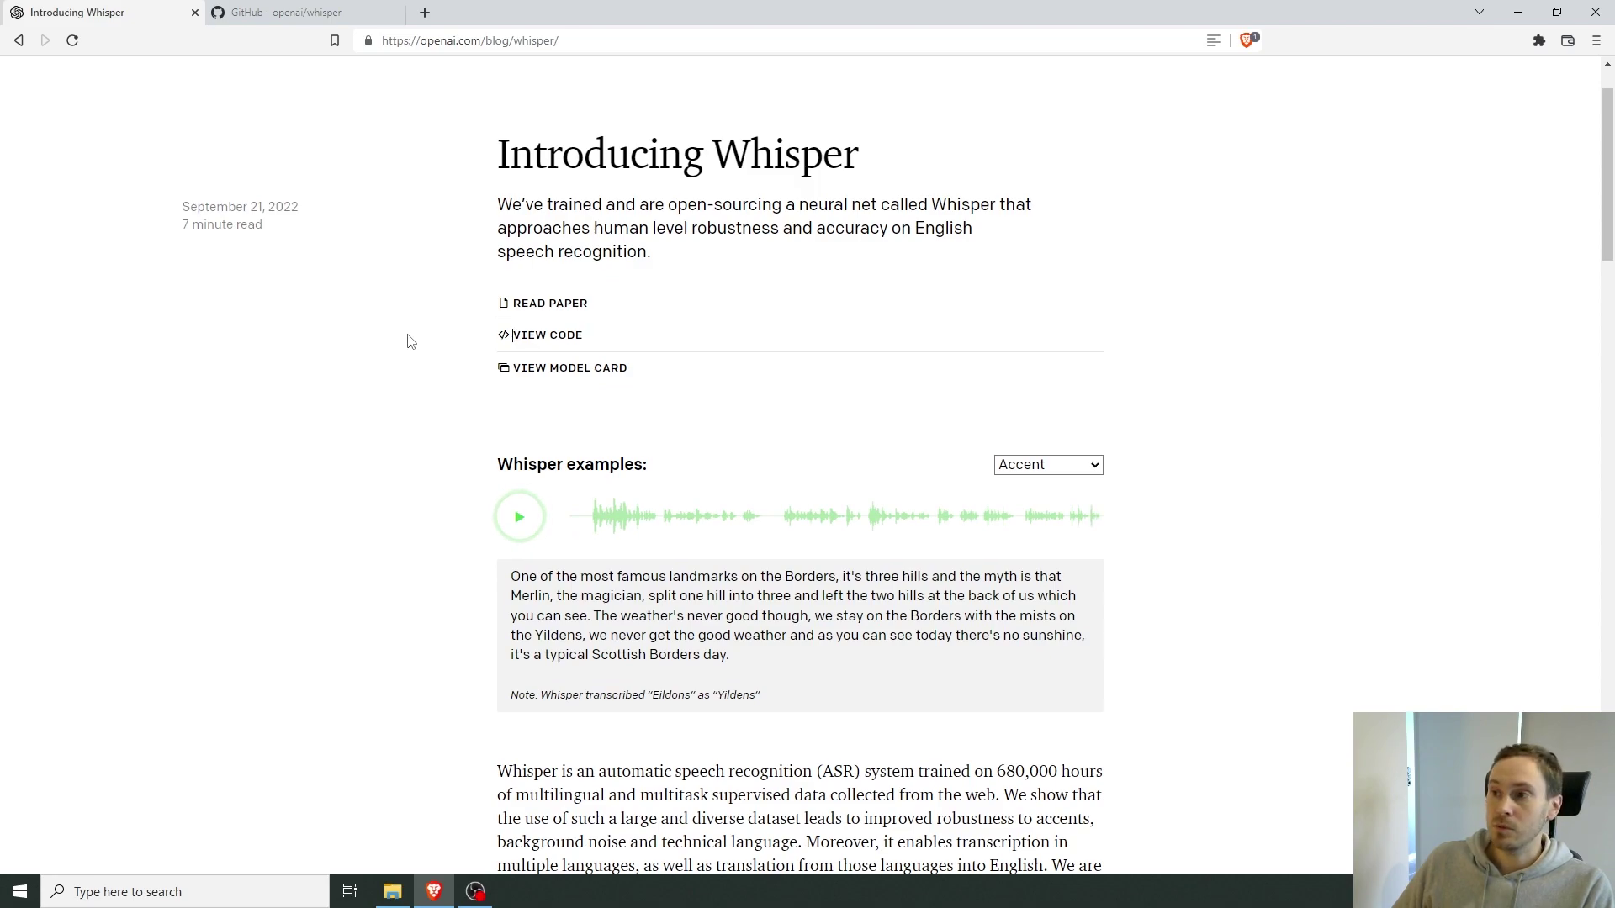
scroll(404, 340, "down", 2)
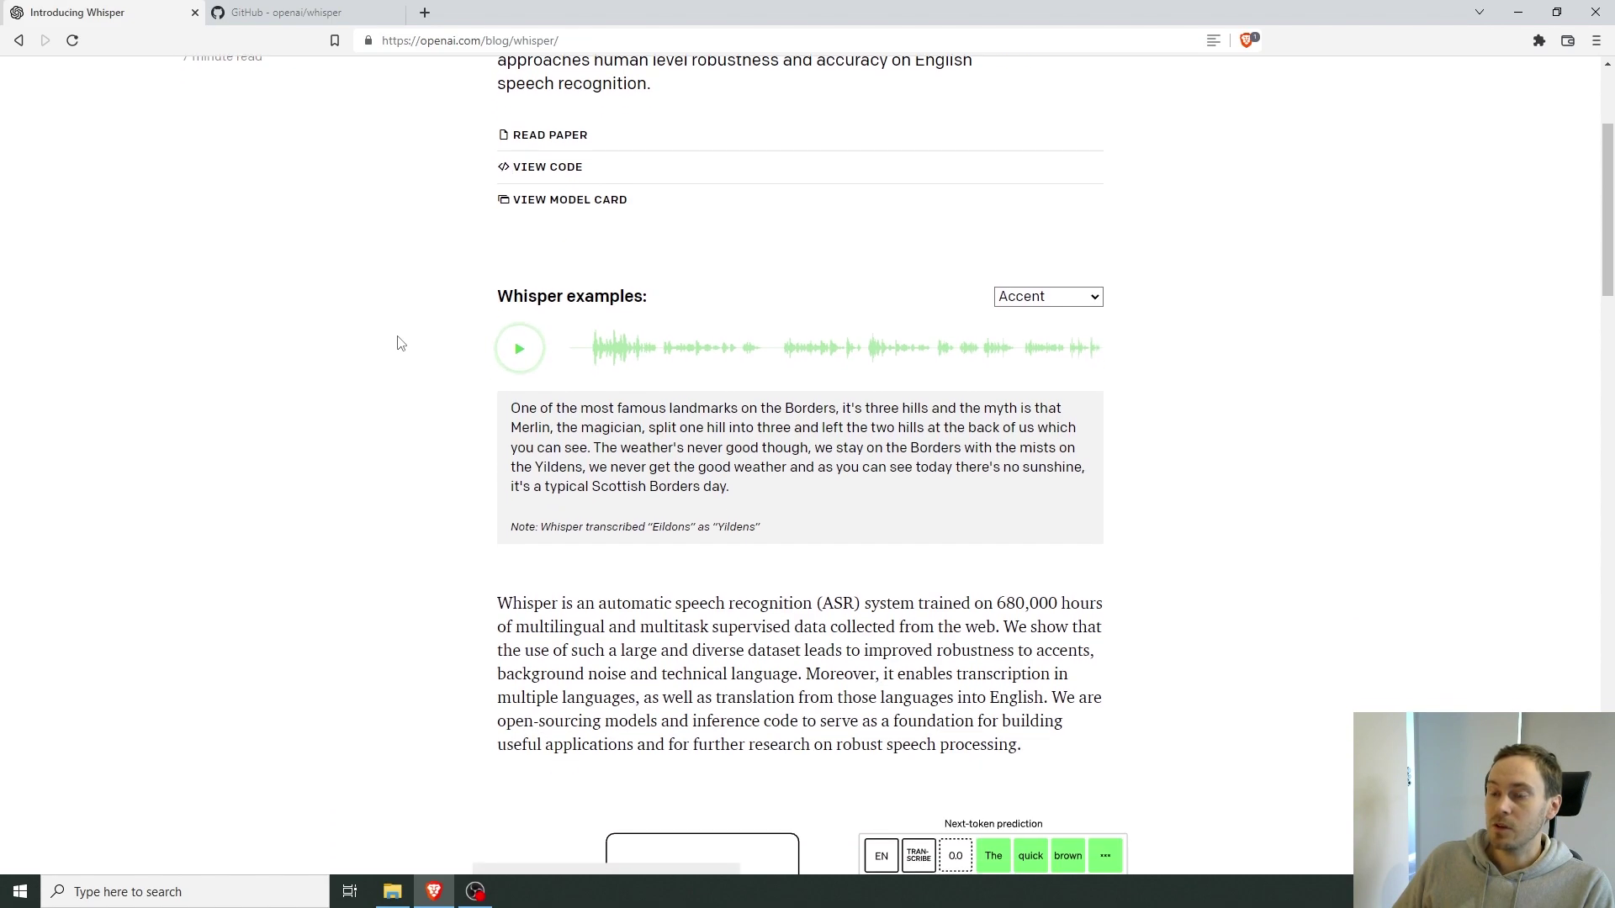
scroll(398, 342, "up", 1)
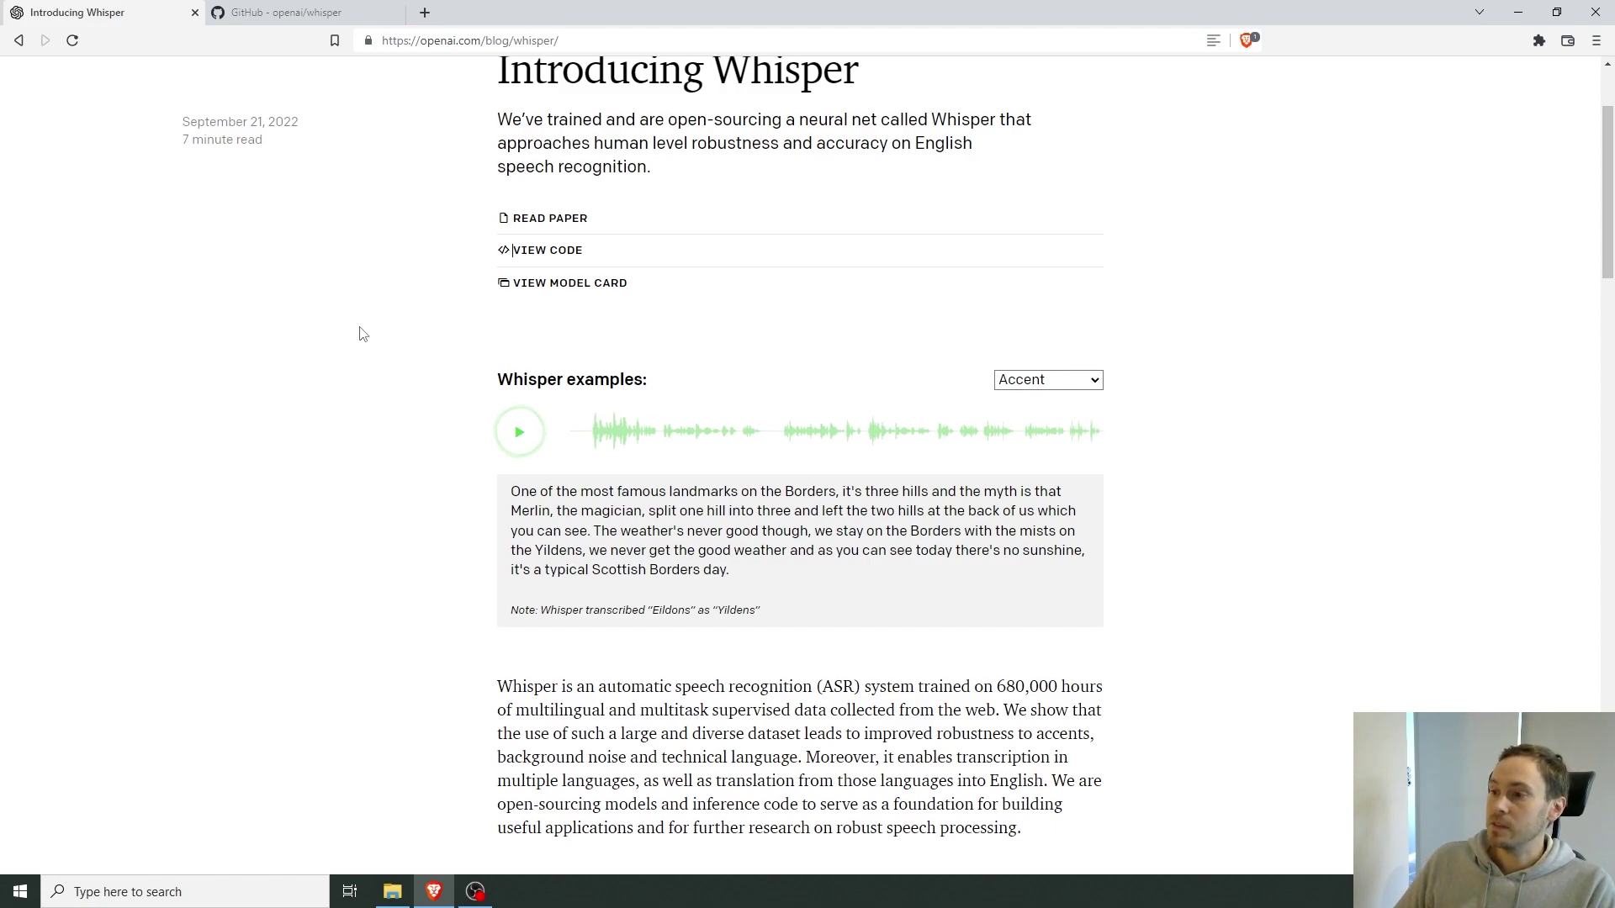
scroll(363, 334, "down", 1)
left_click(1022, 300)
left_click(1002, 314)
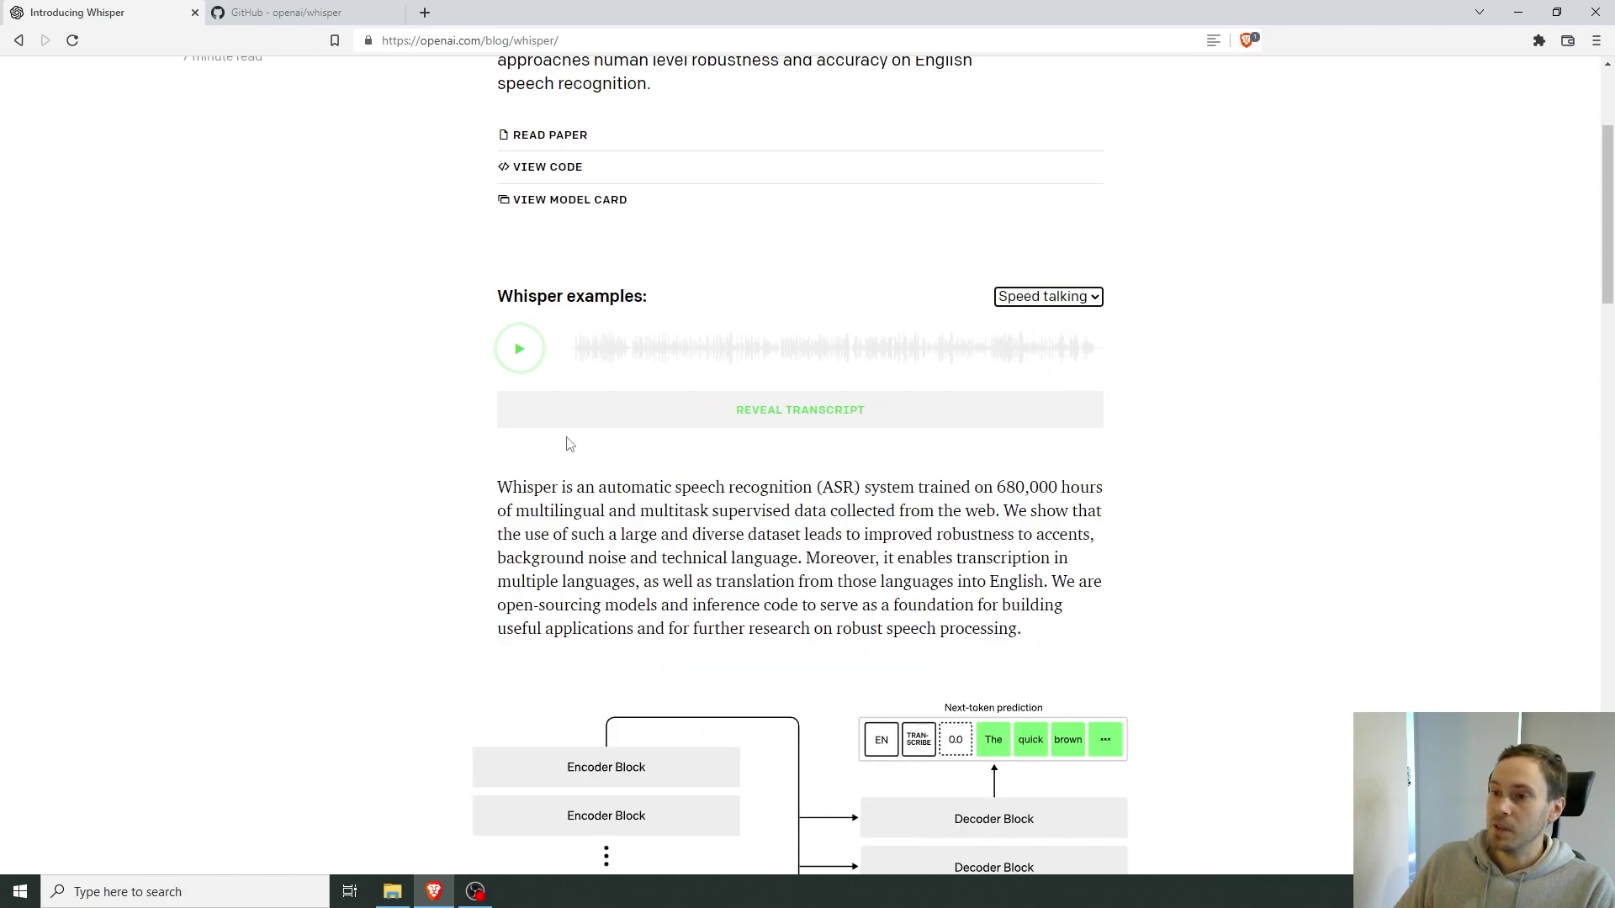
left_click(519, 348)
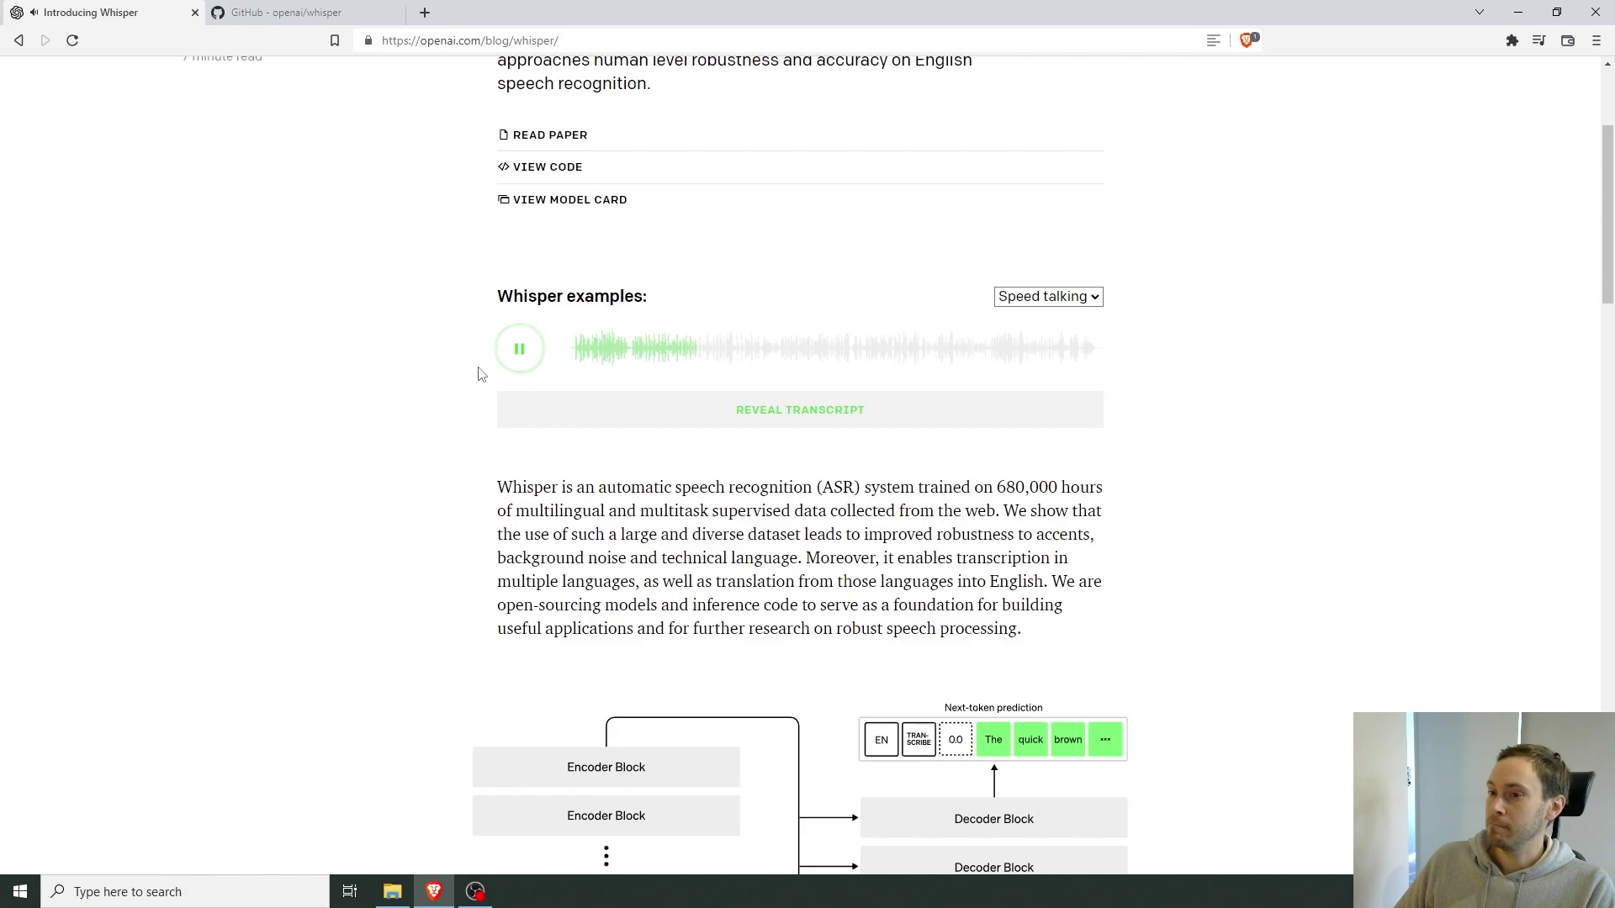
left_click(517, 350)
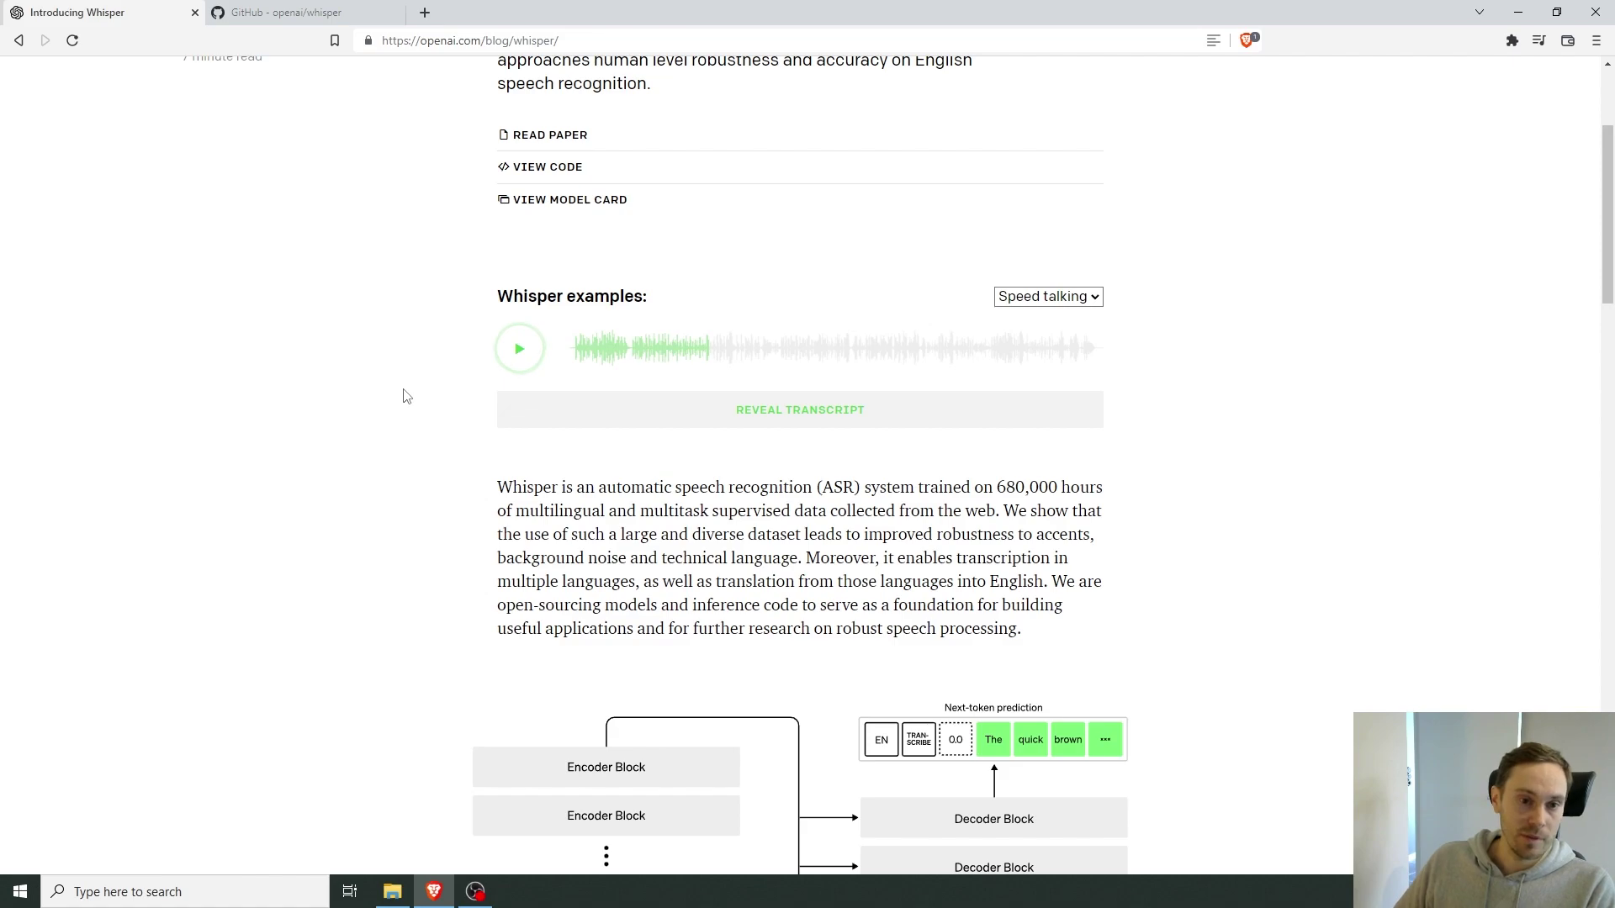
left_click(871, 410)
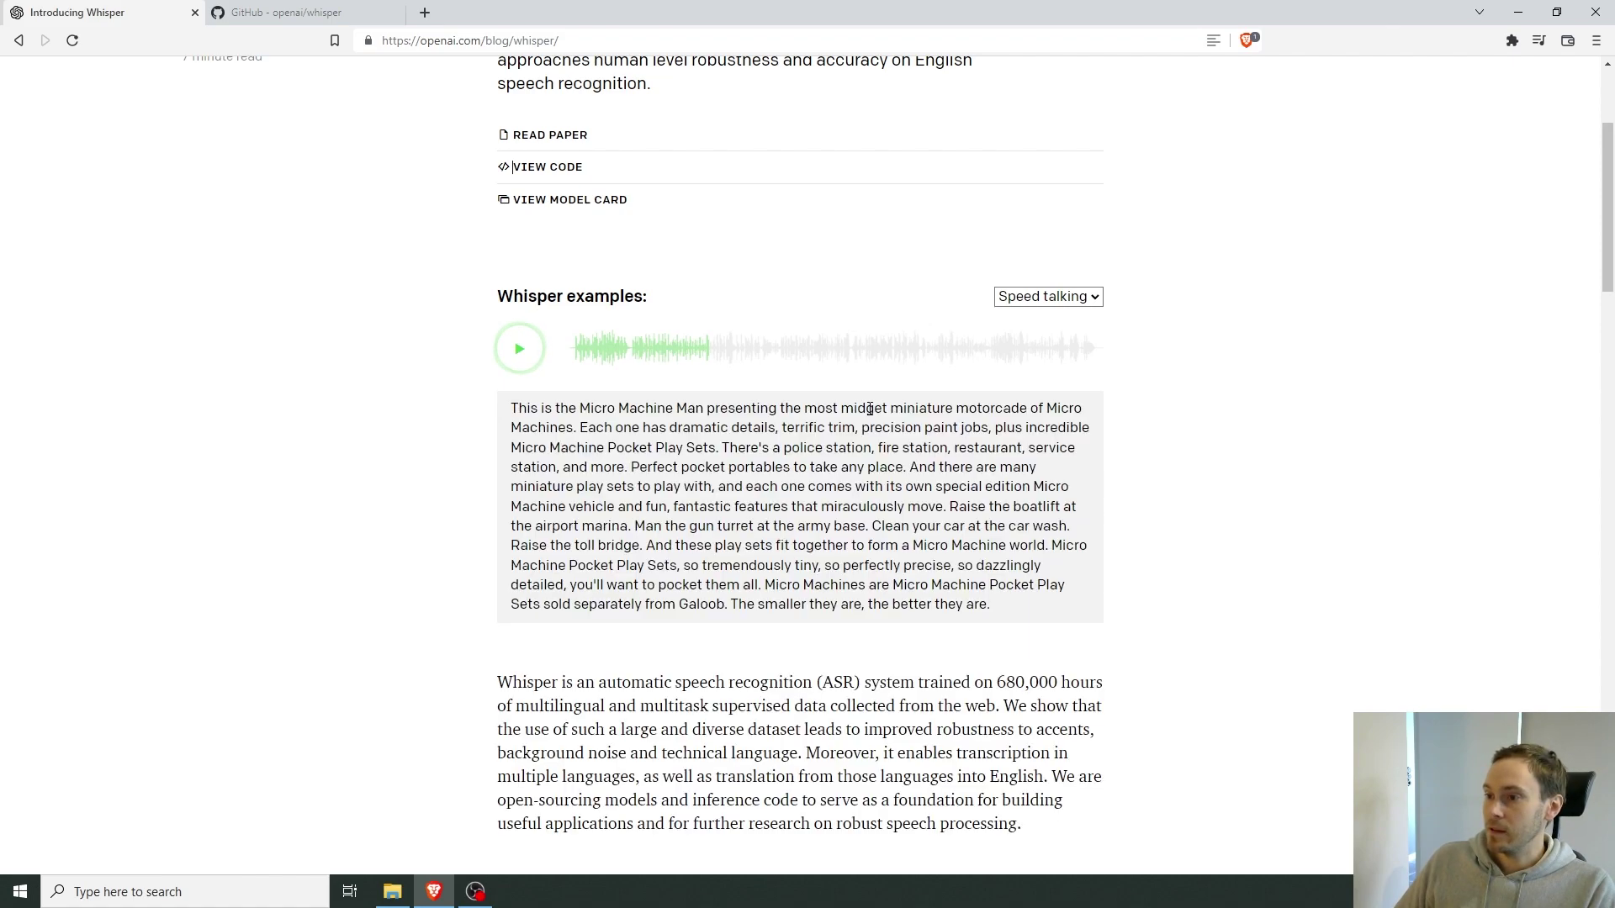
left_click_drag(511, 408, 1080, 632)
left_click(1010, 580)
Step: Switch to the Accent example, show its transcript and play its audio sample
left_click(1064, 298)
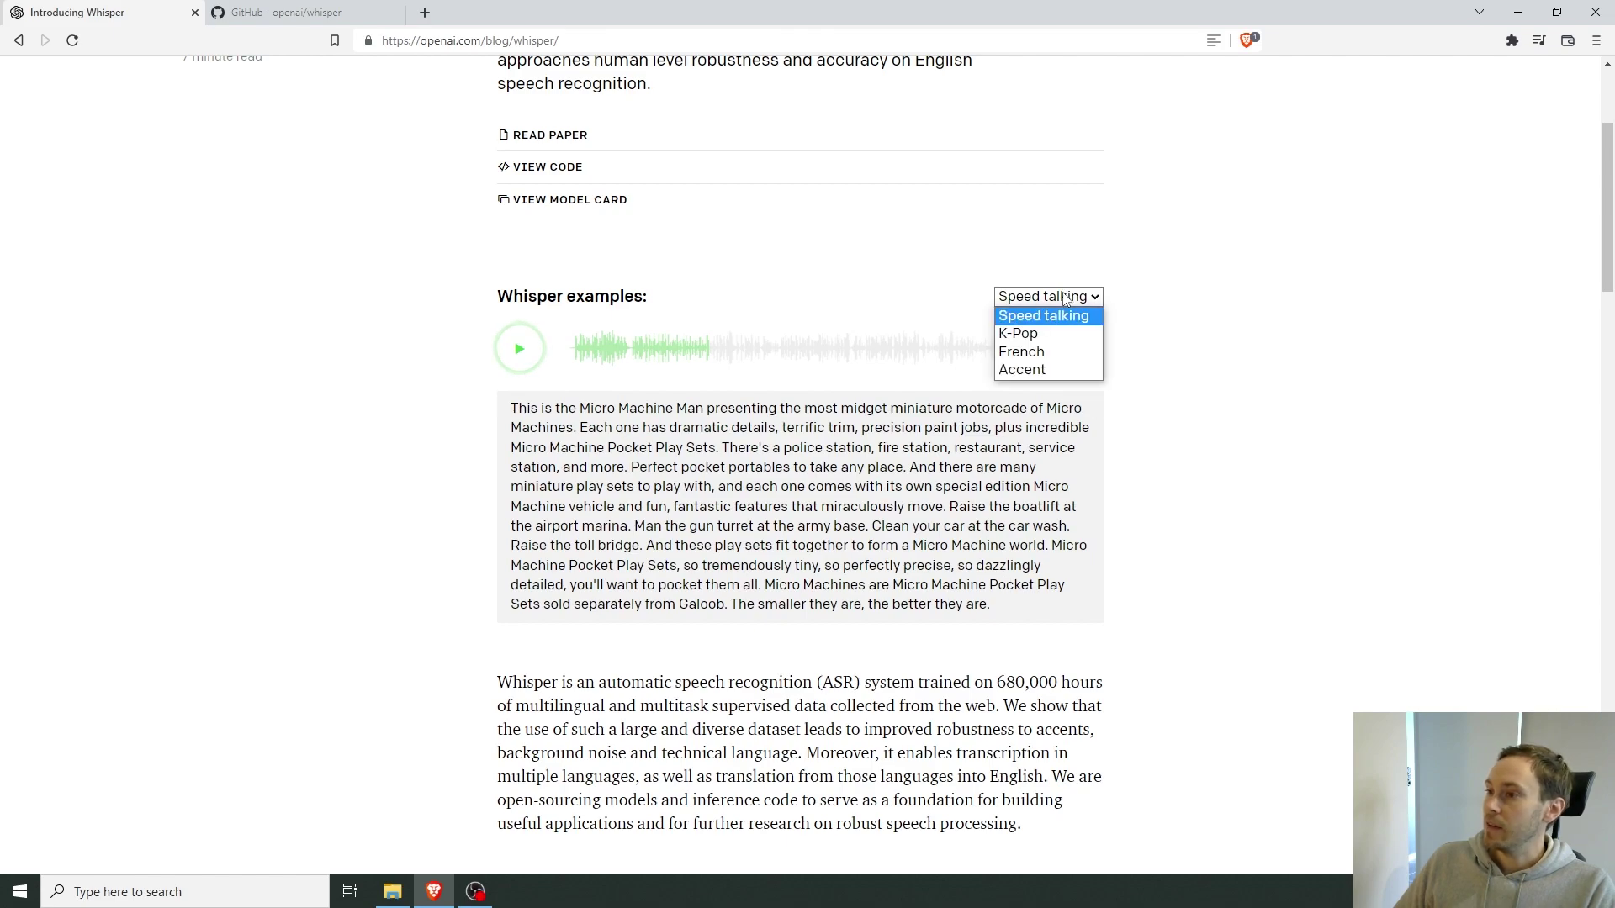
left_click(1043, 368)
left_click(586, 409)
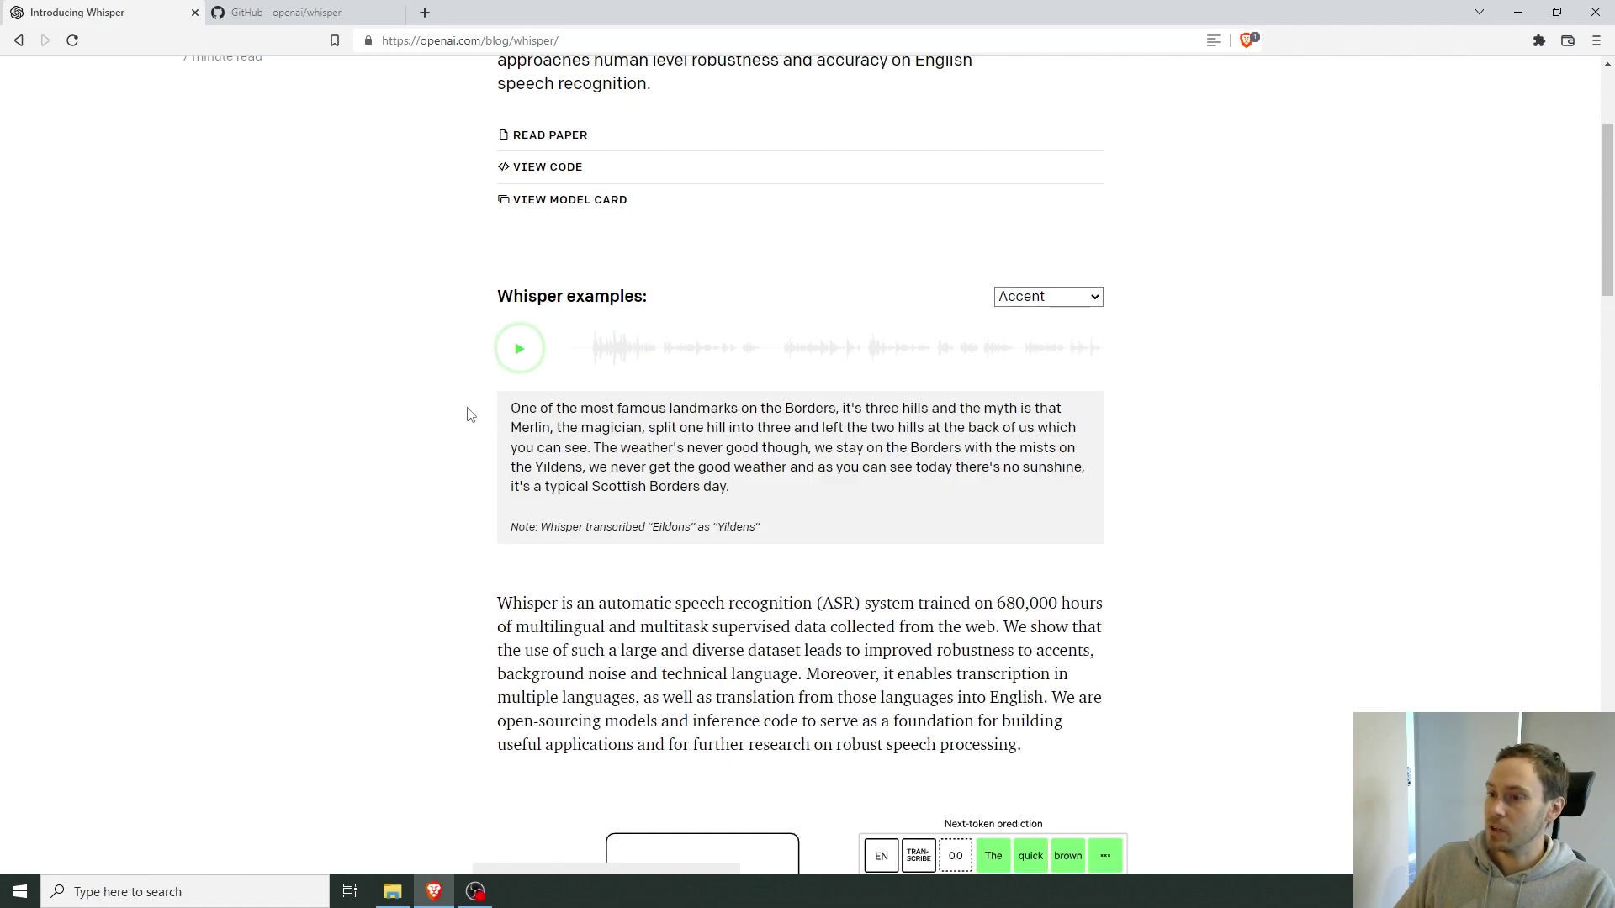
left_click(521, 351)
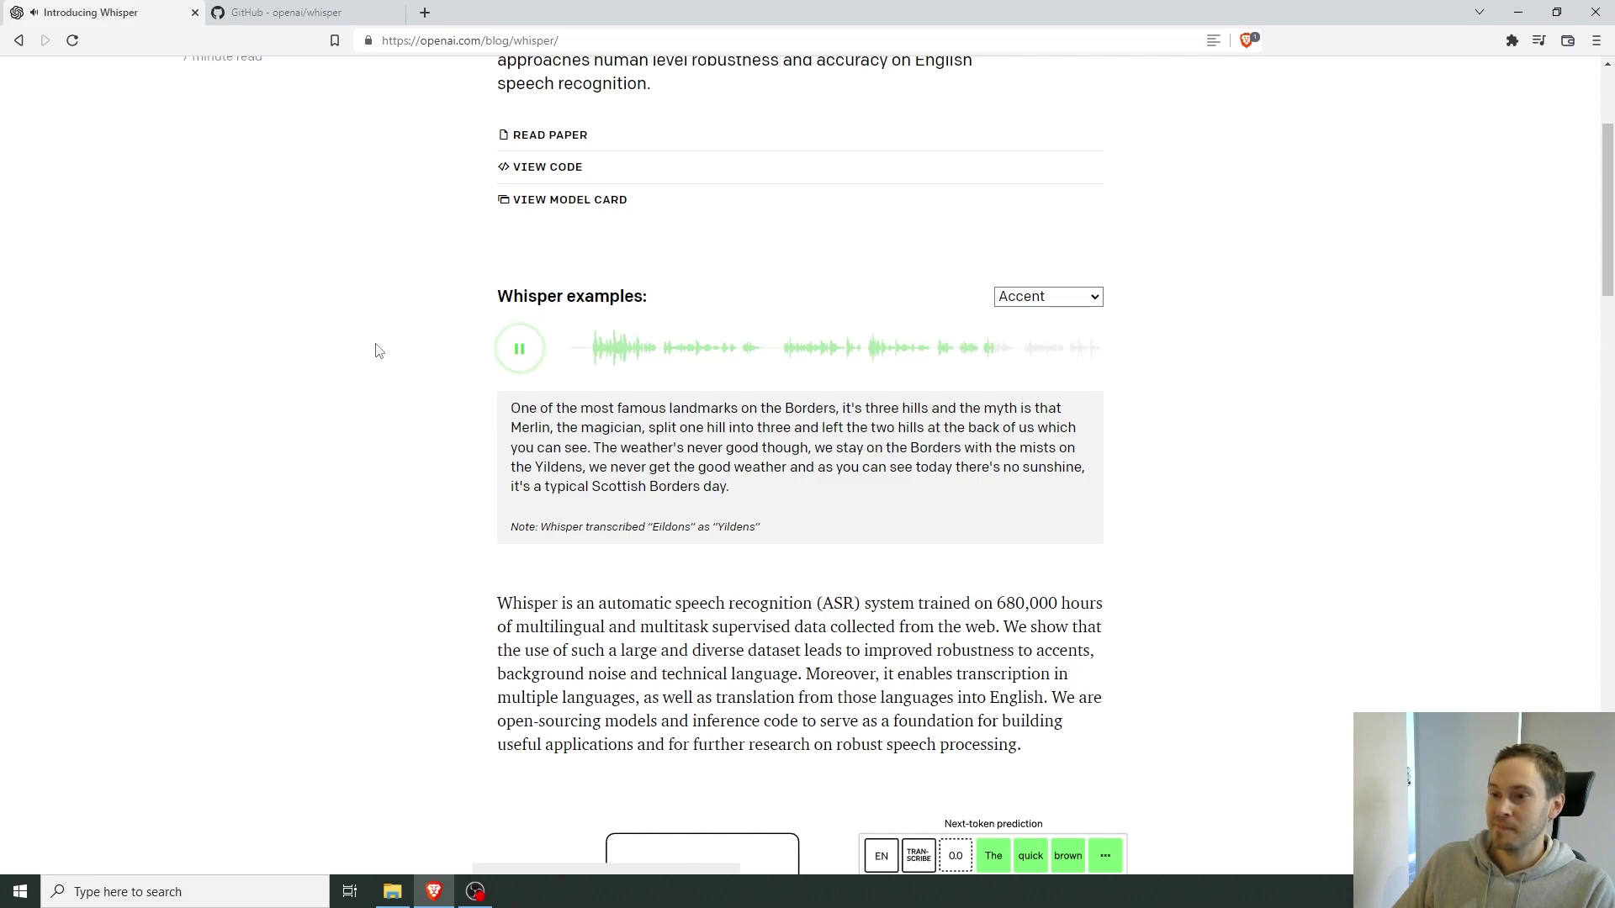
left_click(509, 357)
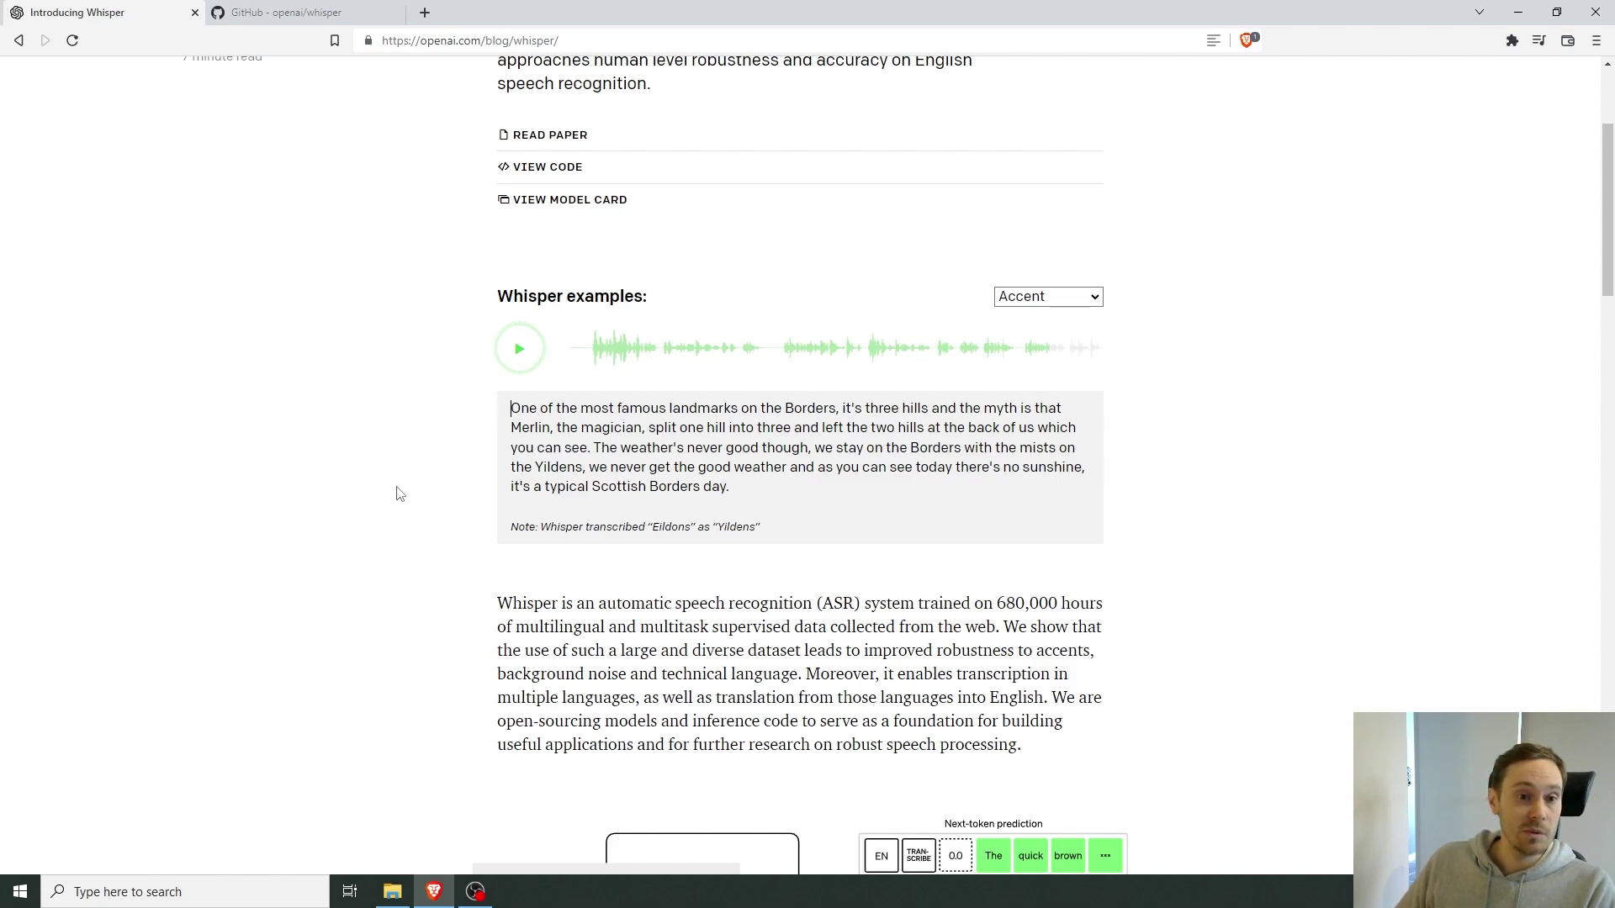
key("Page_Up")
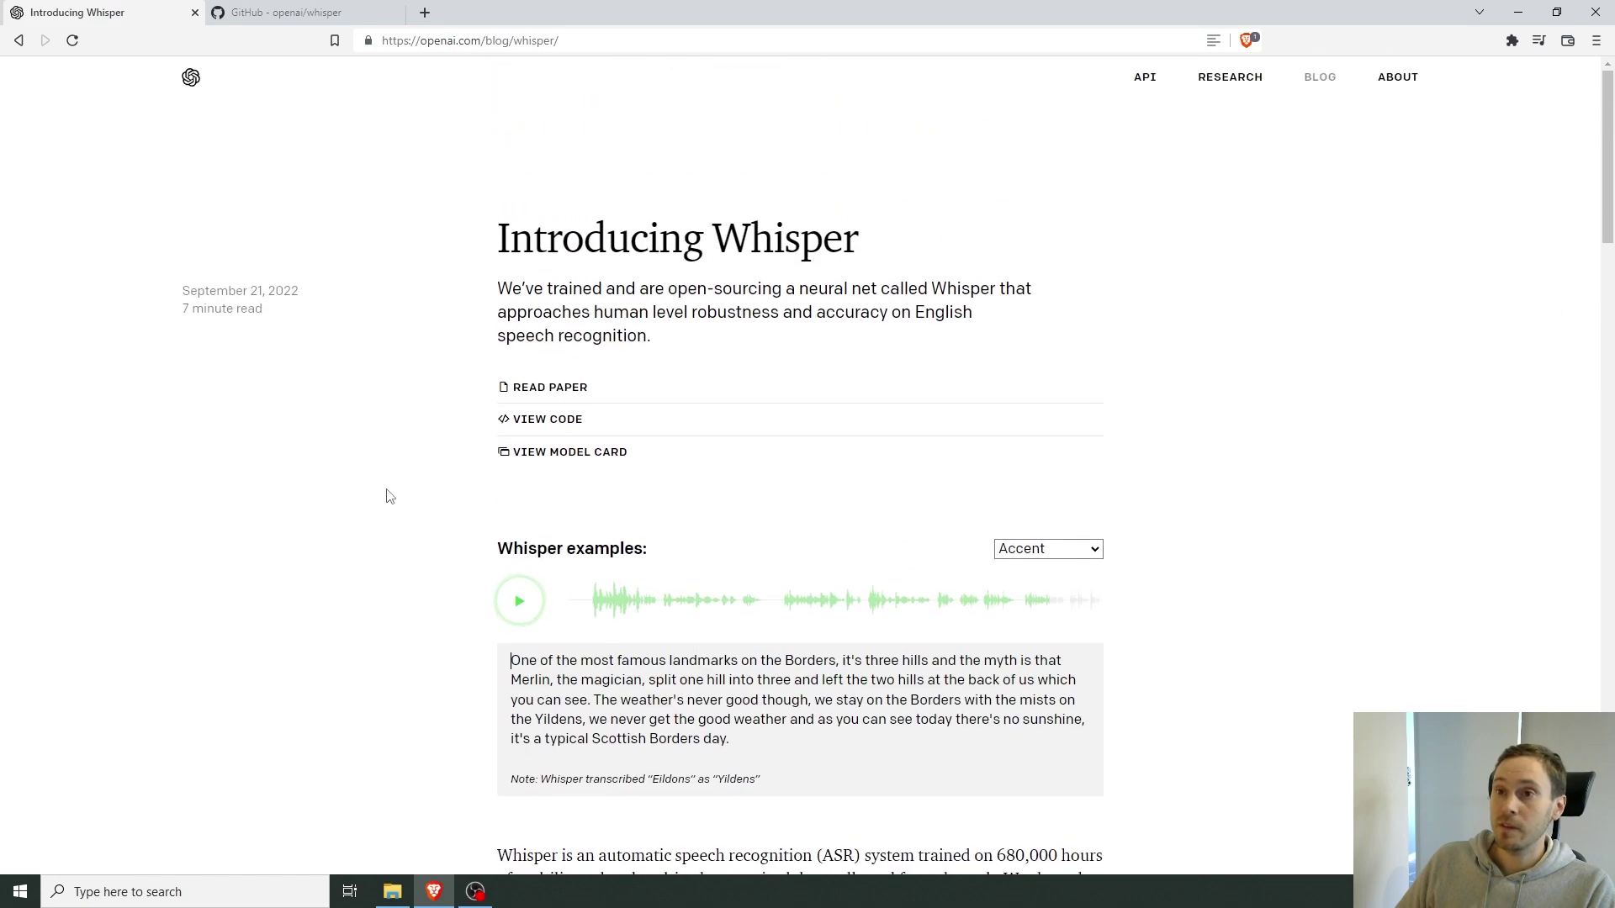
Step: Search 'openai whisper github' and open the openai/whisper repository page
left_click(300, 15)
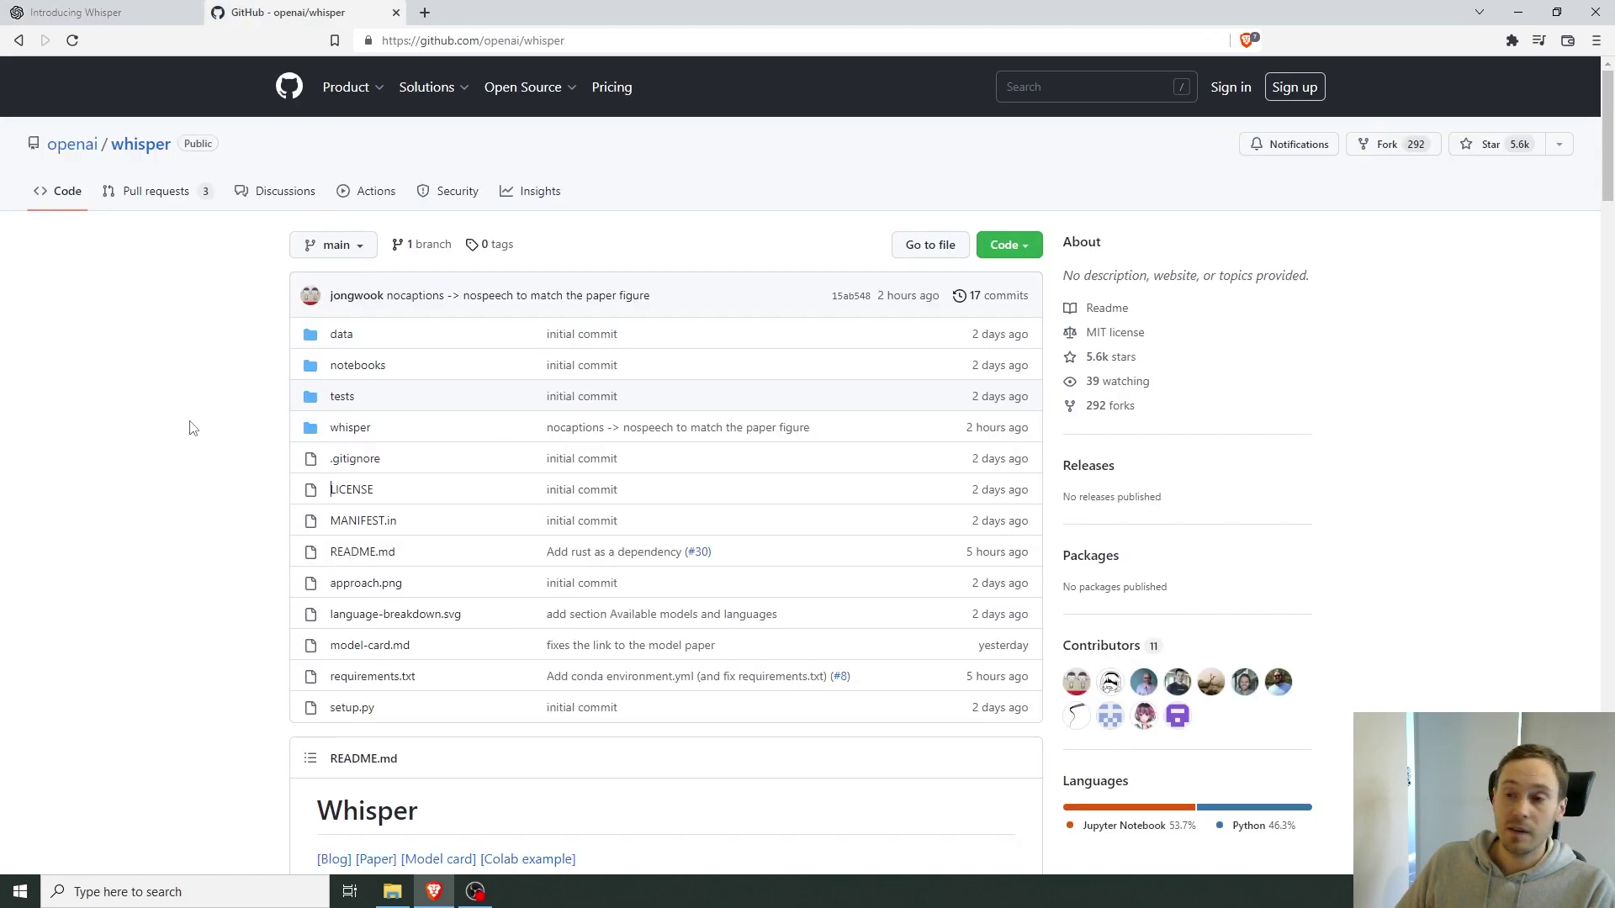
key("ctrl+t")
type("openai whi")
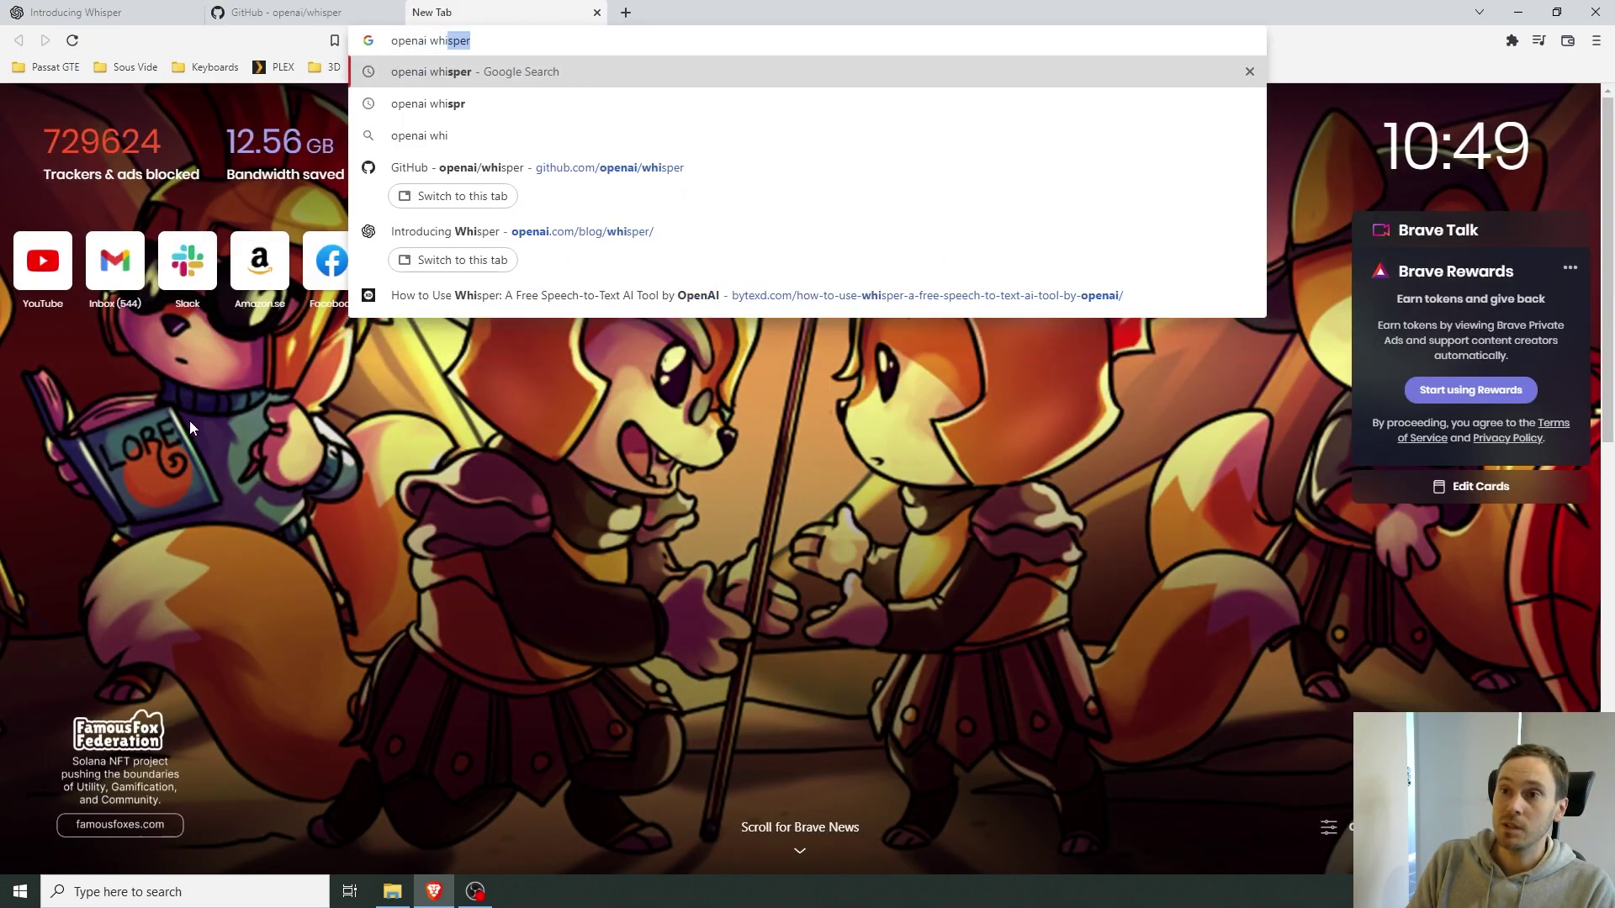
type("sper github")
key("Return")
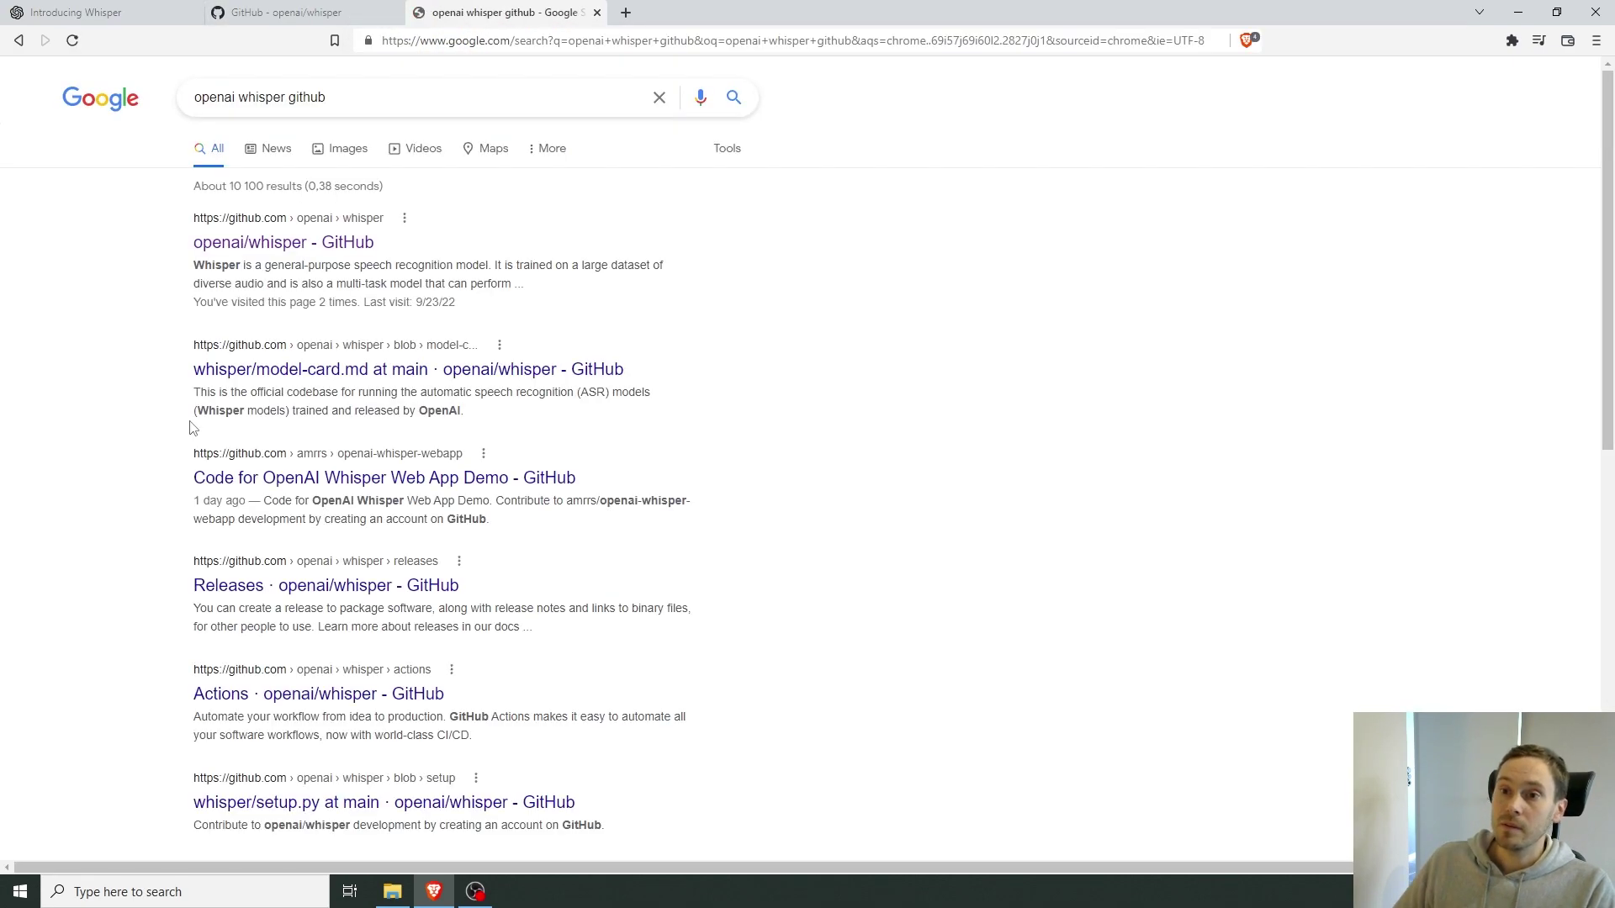
left_click(270, 243)
key("ctrl+w")
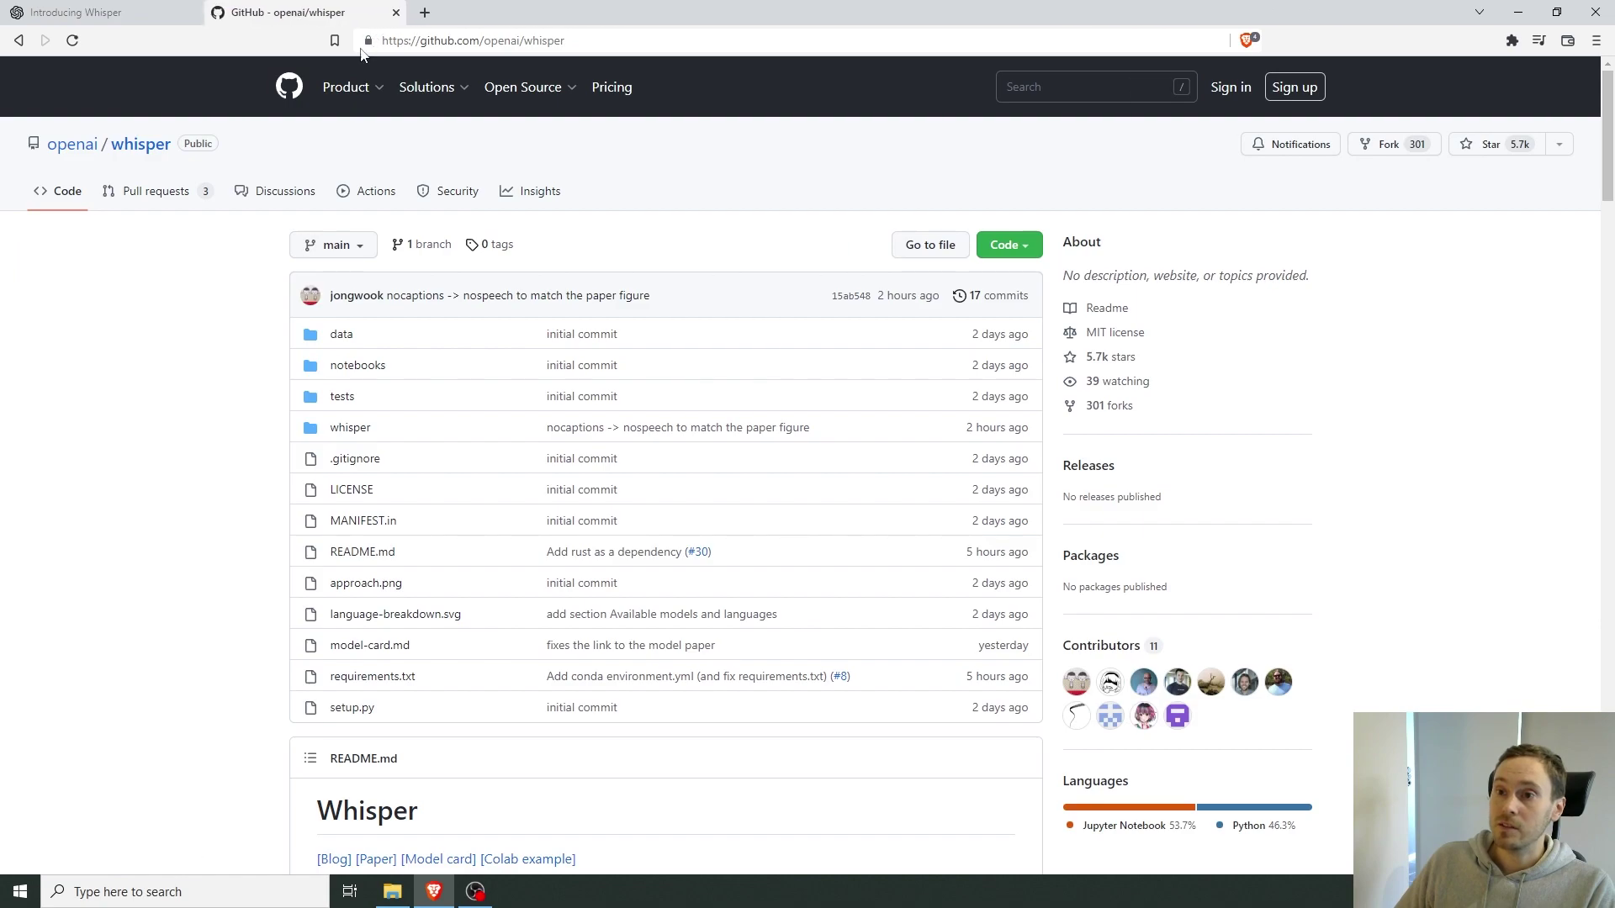
Step: Open the README's Colab example, LibriSpeech.ipynb, in a new tab and connect a runtime
scroll(206, 468, "down", 4)
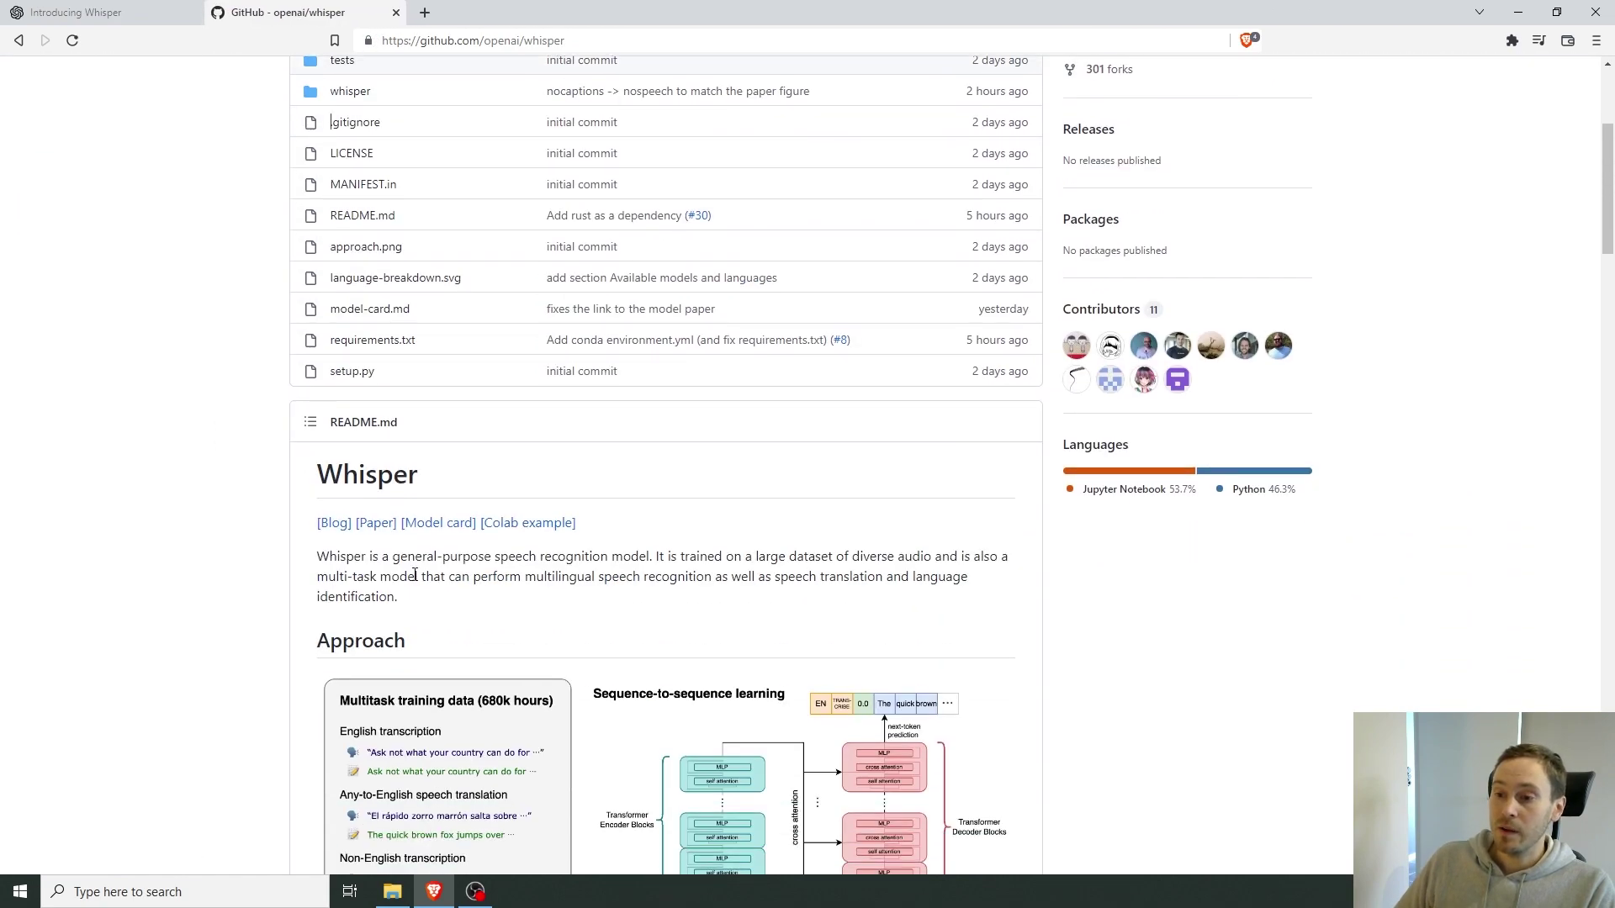
scroll(522, 602, "down", 16)
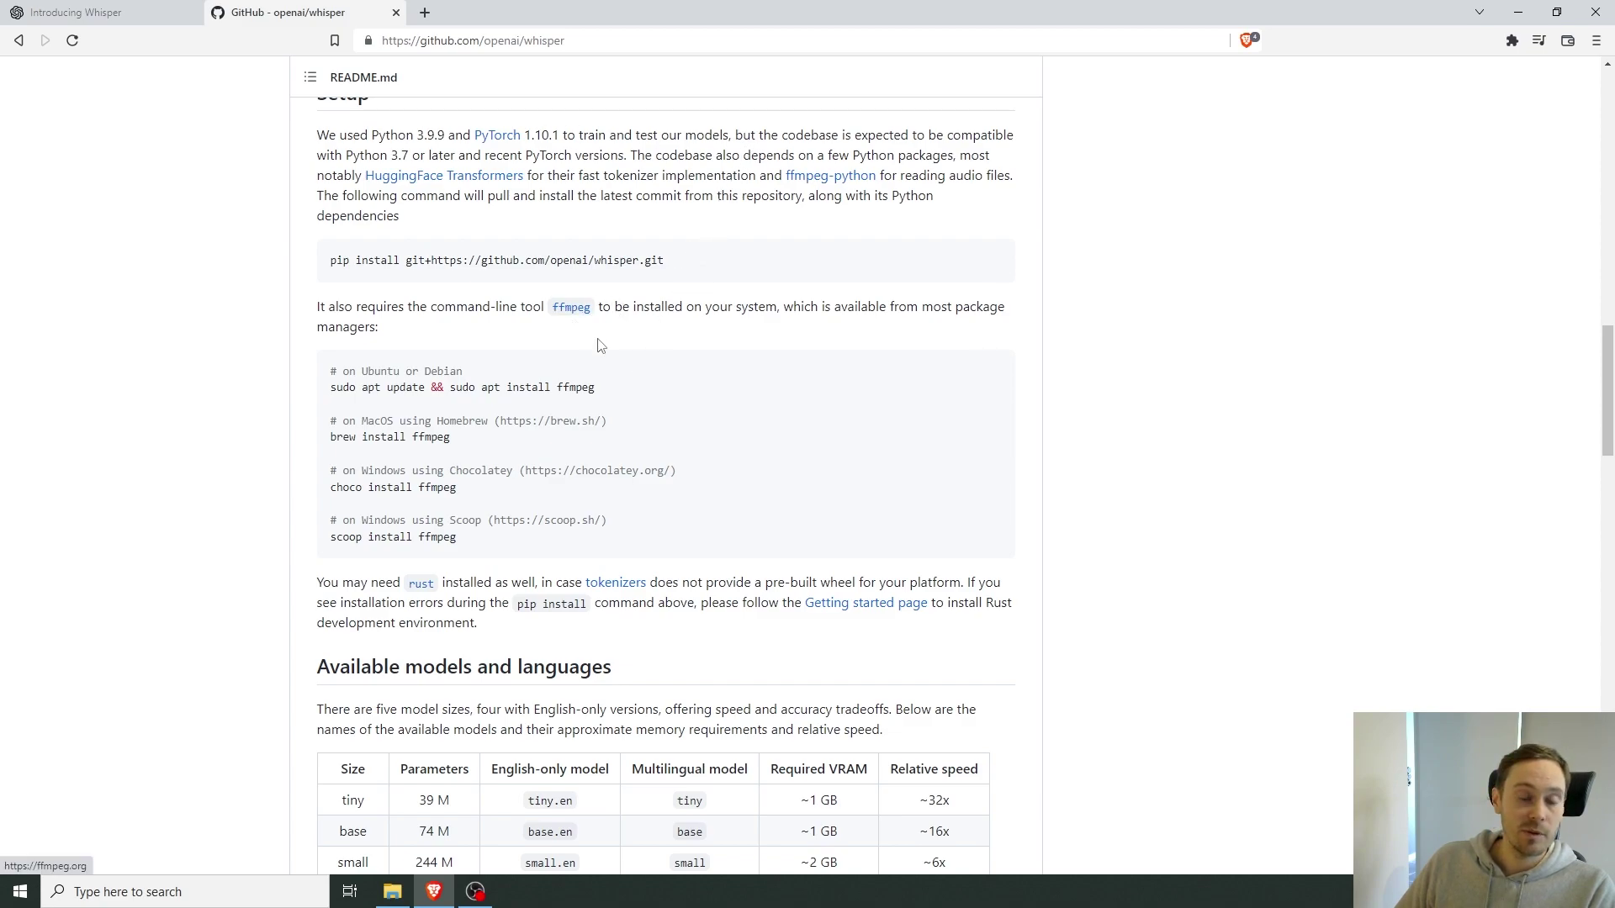
scroll(714, 400, "down", 3)
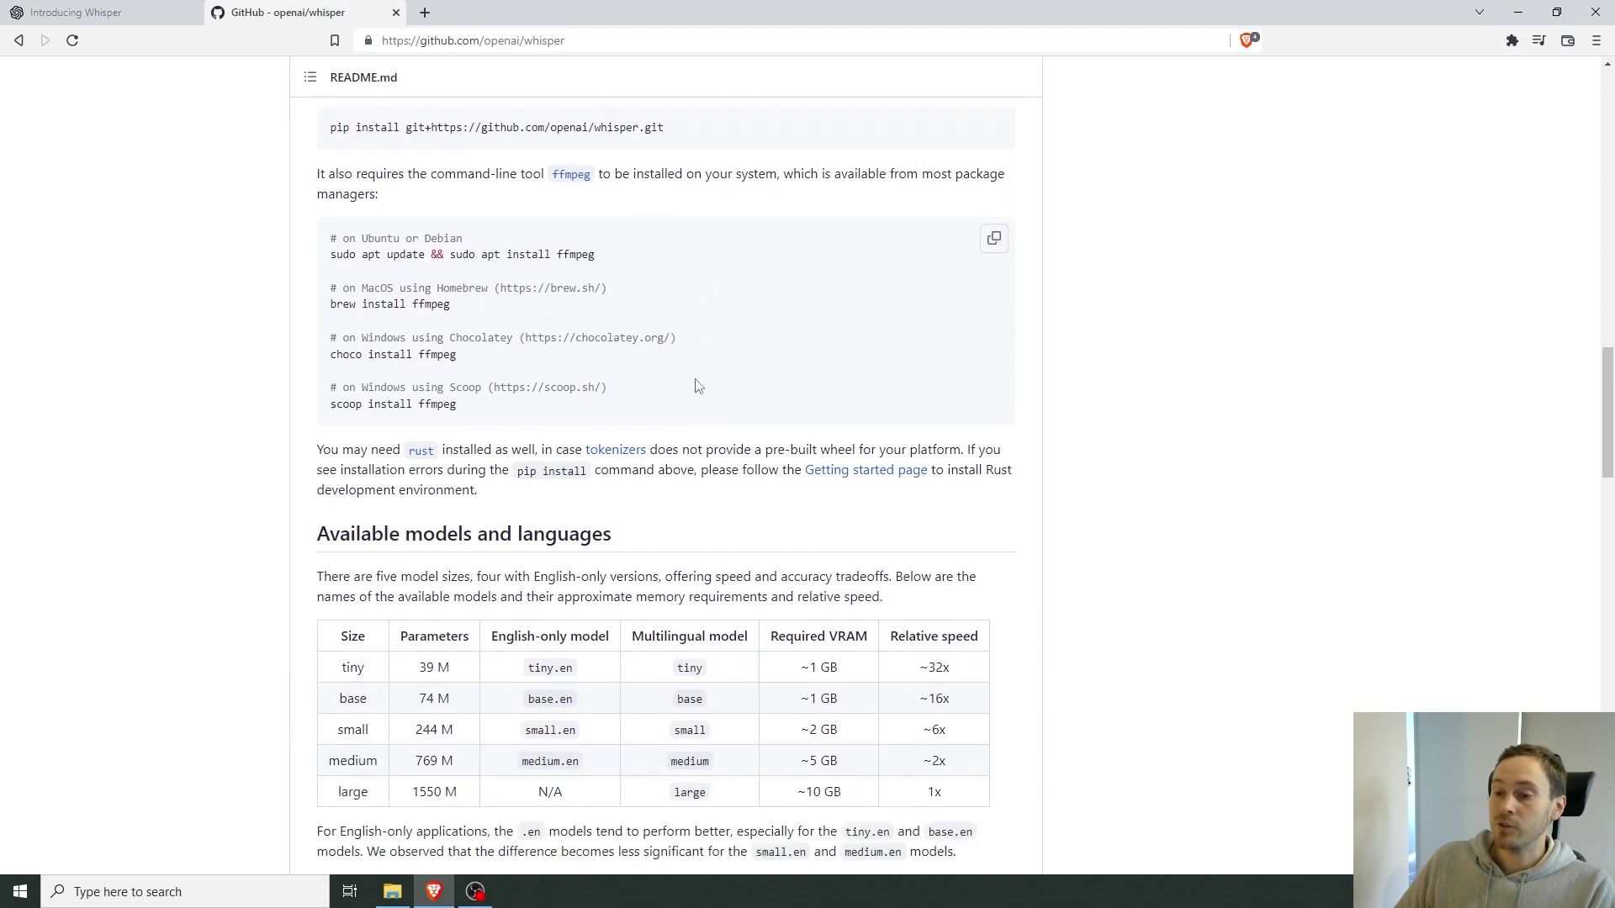
scroll(531, 405, "down", 4)
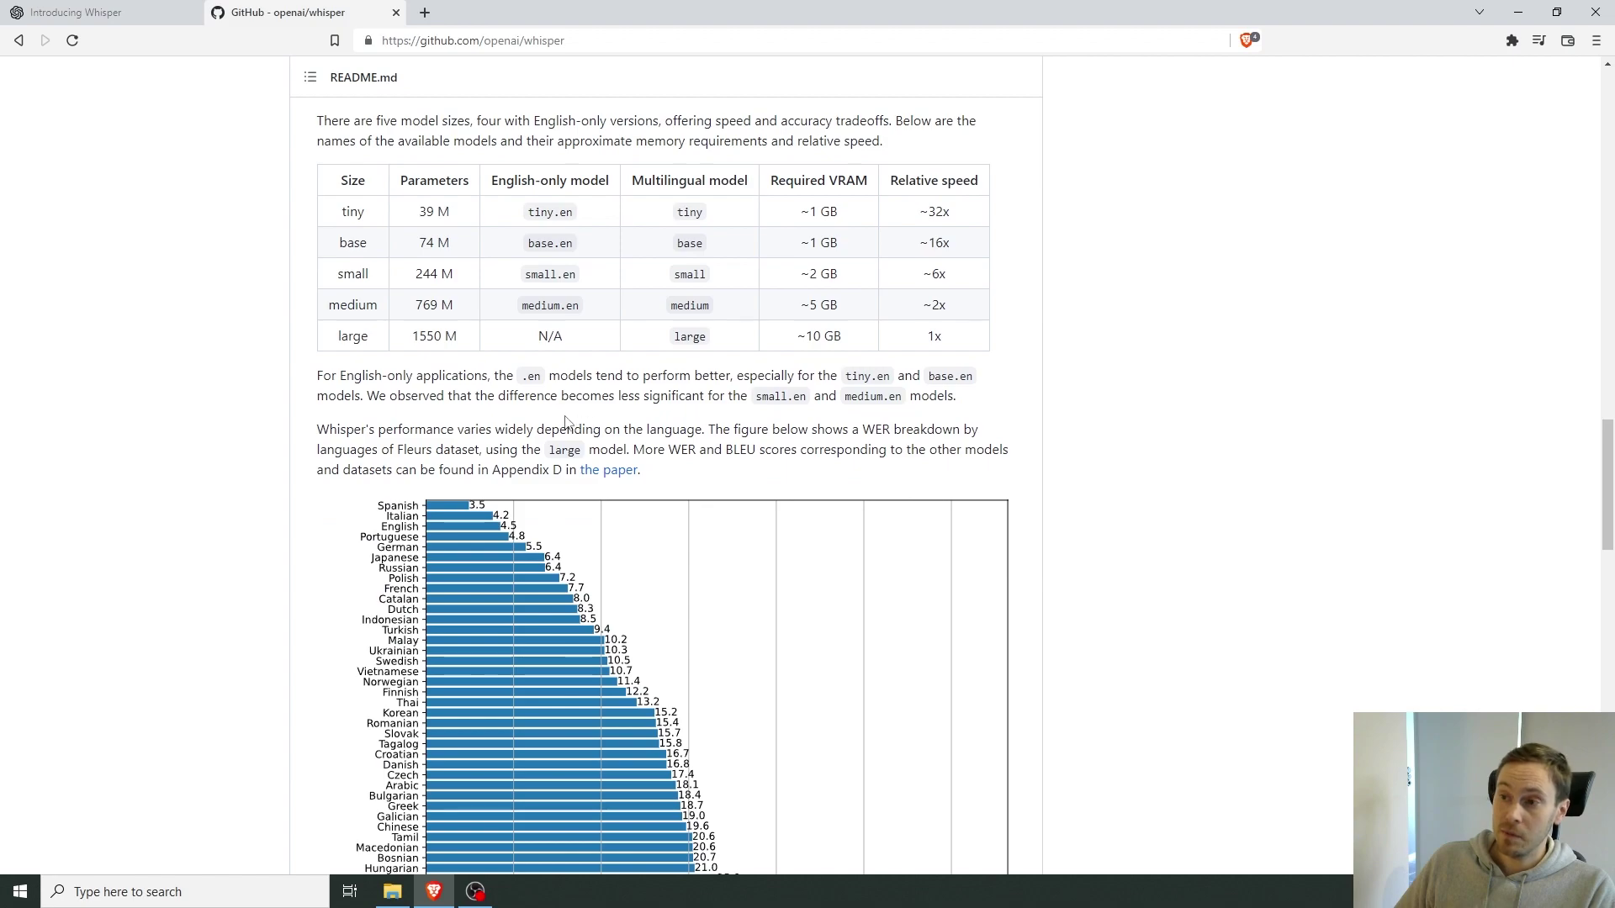
scroll(589, 433, "up", 7)
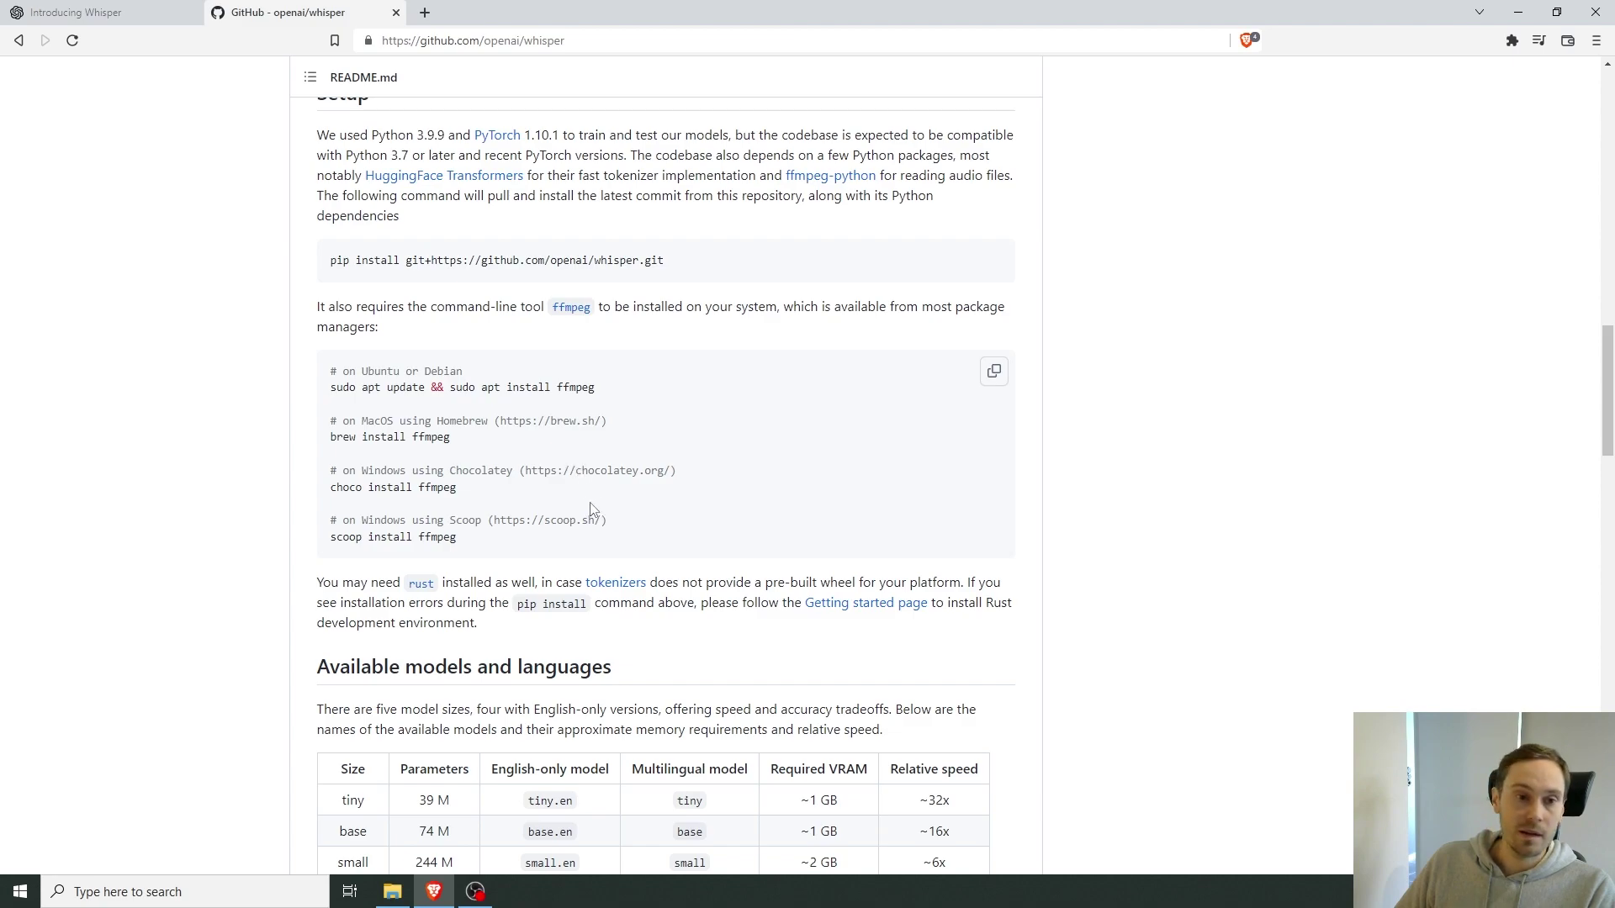
scroll(559, 521, "up", 12)
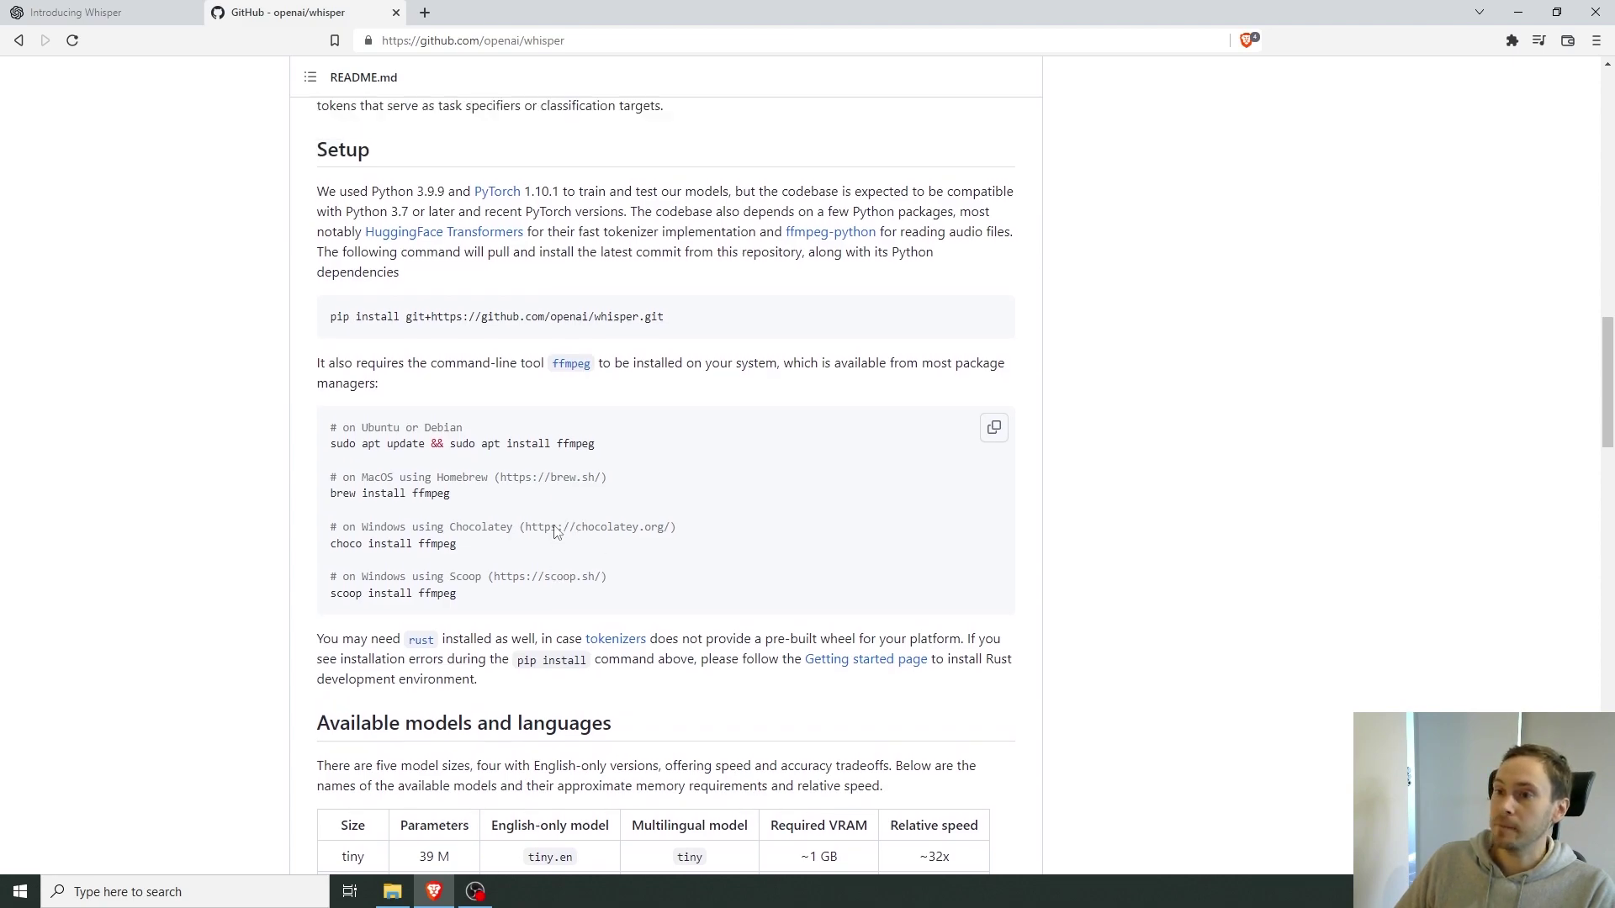
scroll(555, 545, "up", 1)
scroll(534, 504, "down", 3)
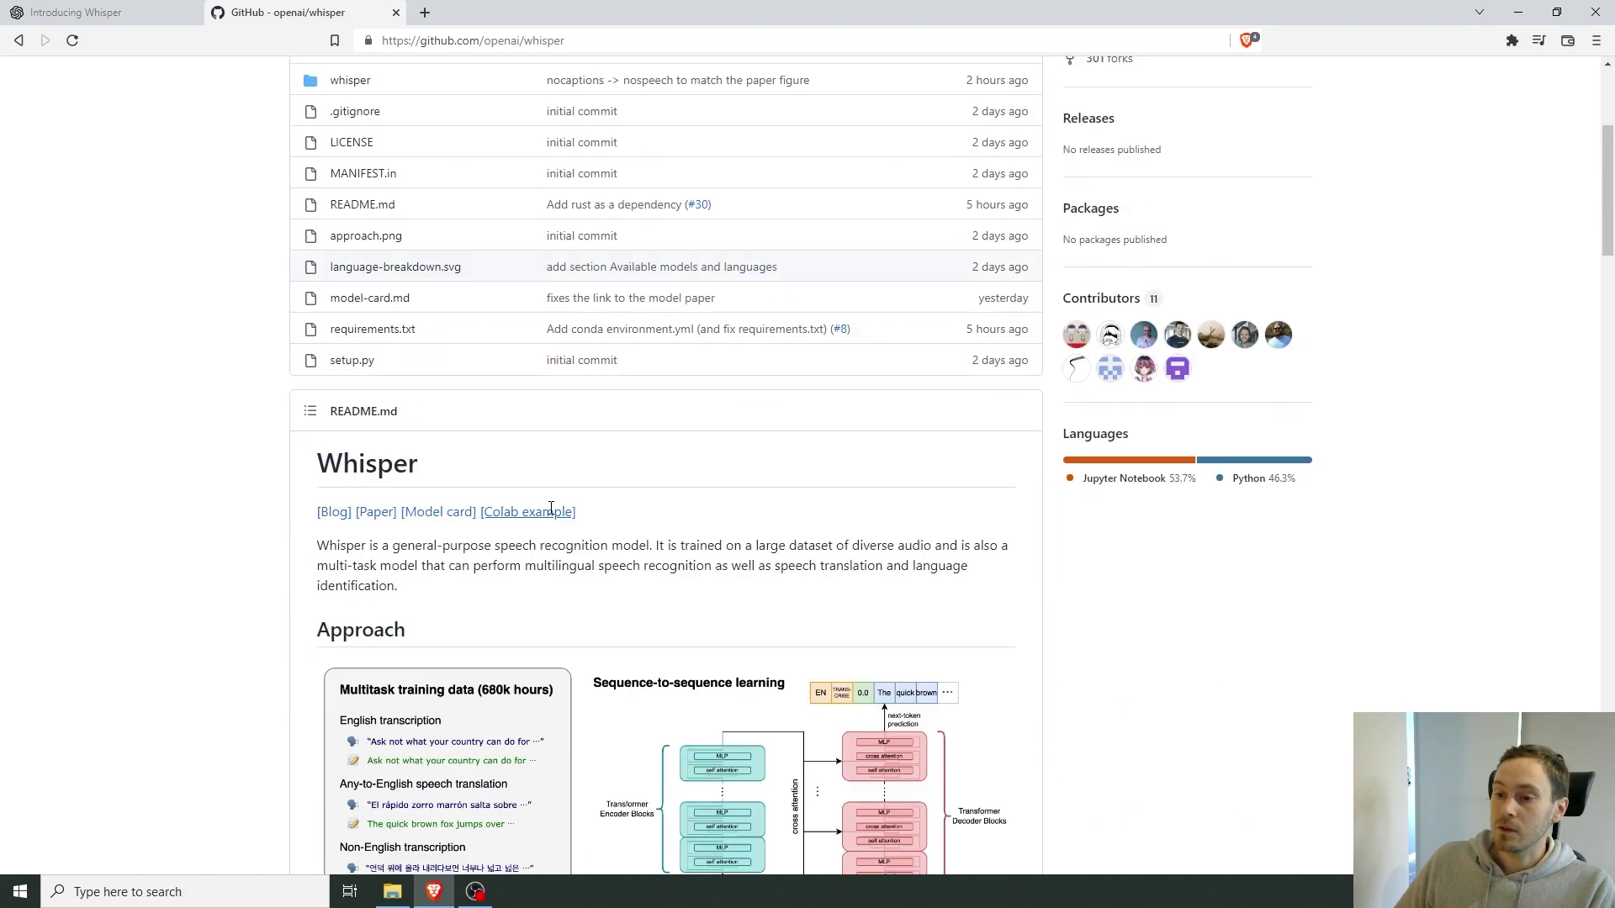
middle_click(518, 447)
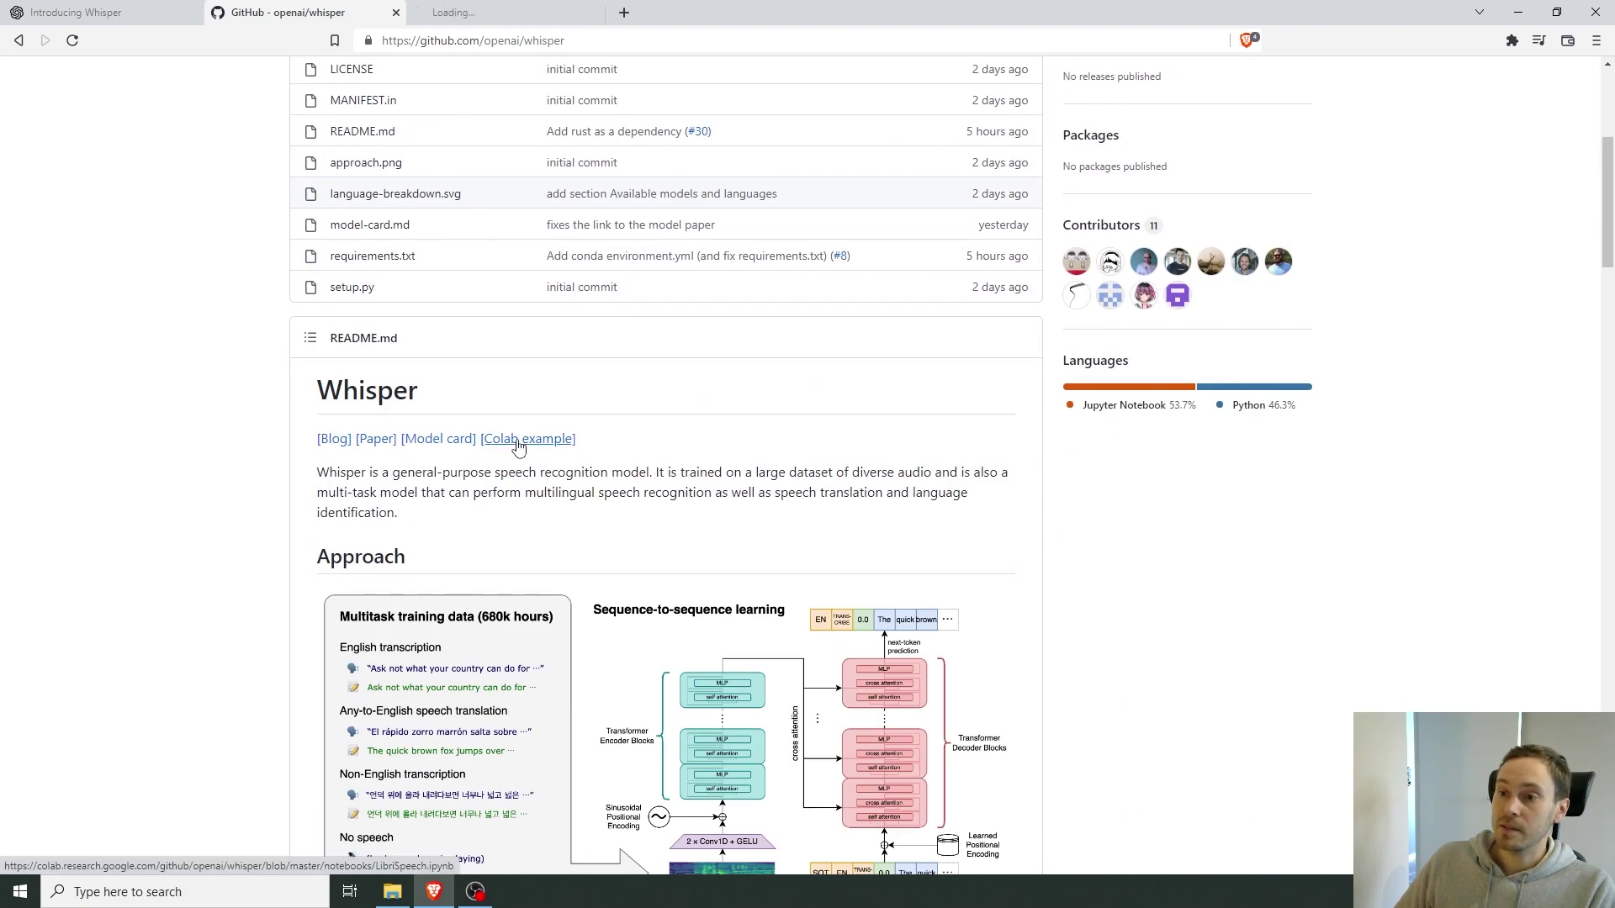
left_click(497, 12)
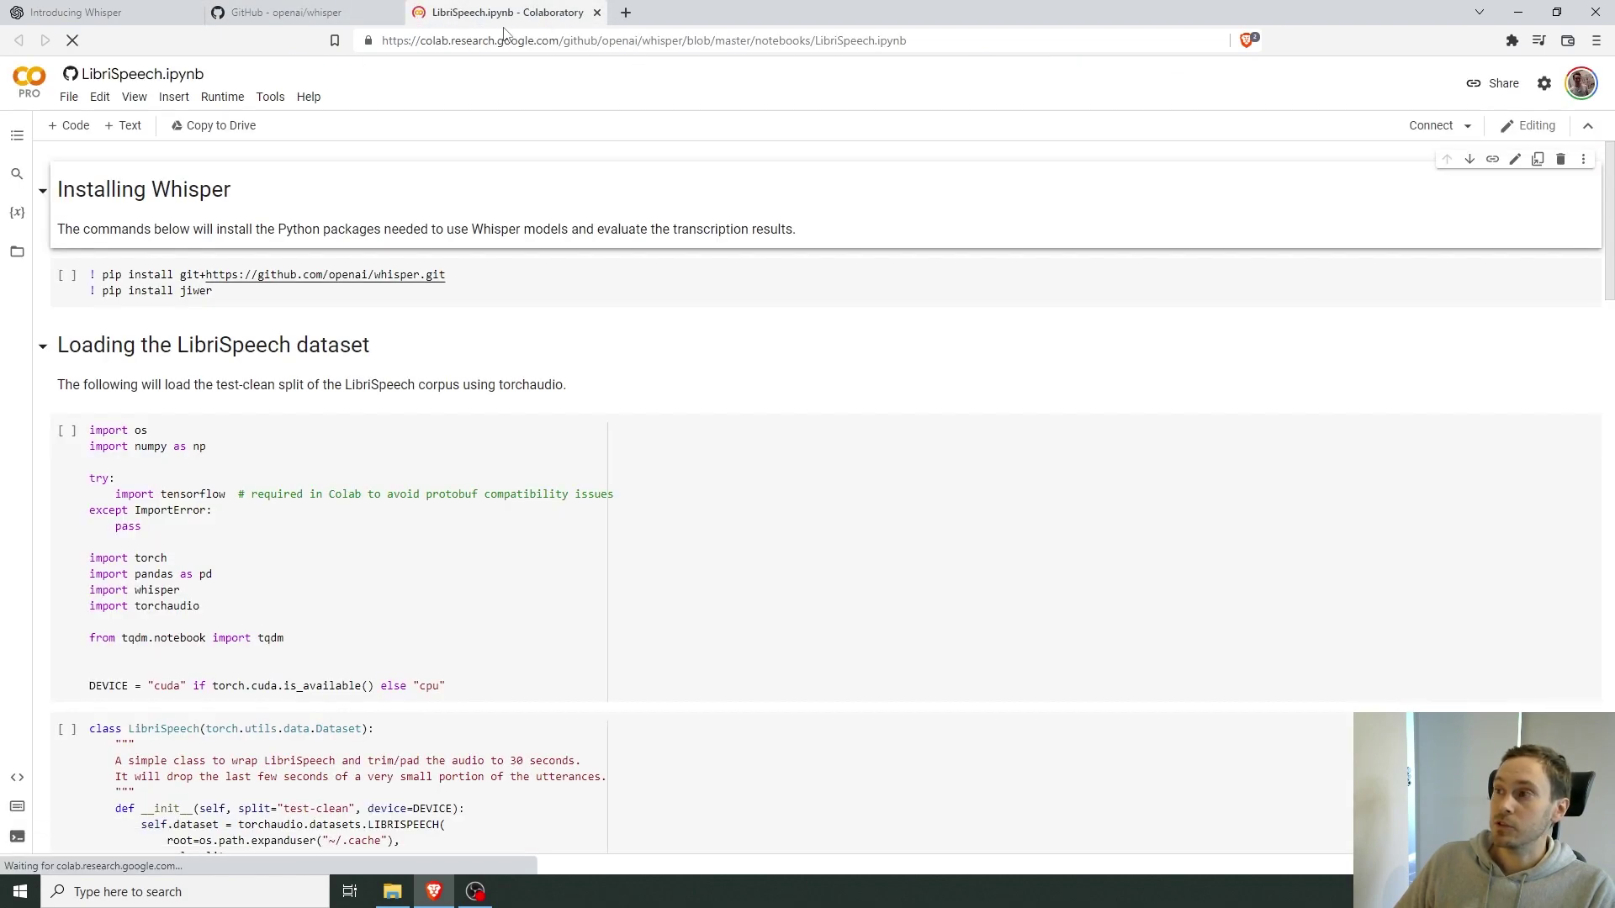
left_click(1445, 130)
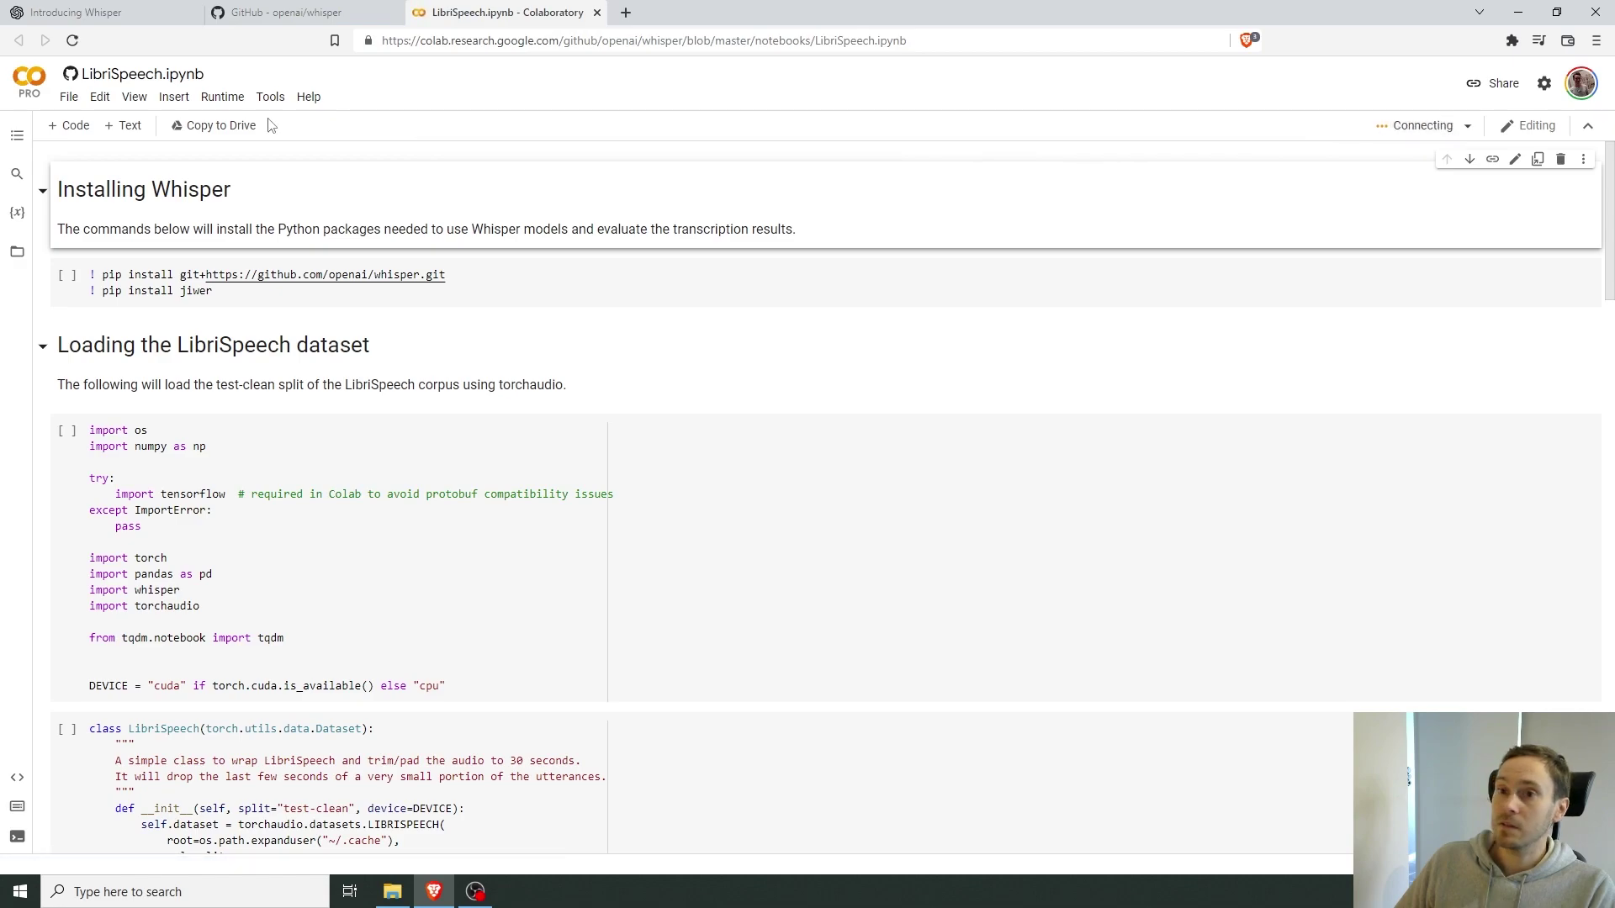
Step: Run all notebook cells despite the warning and upload the Rick Astley MP3 from Downloads
left_click(234, 100)
left_click(240, 126)
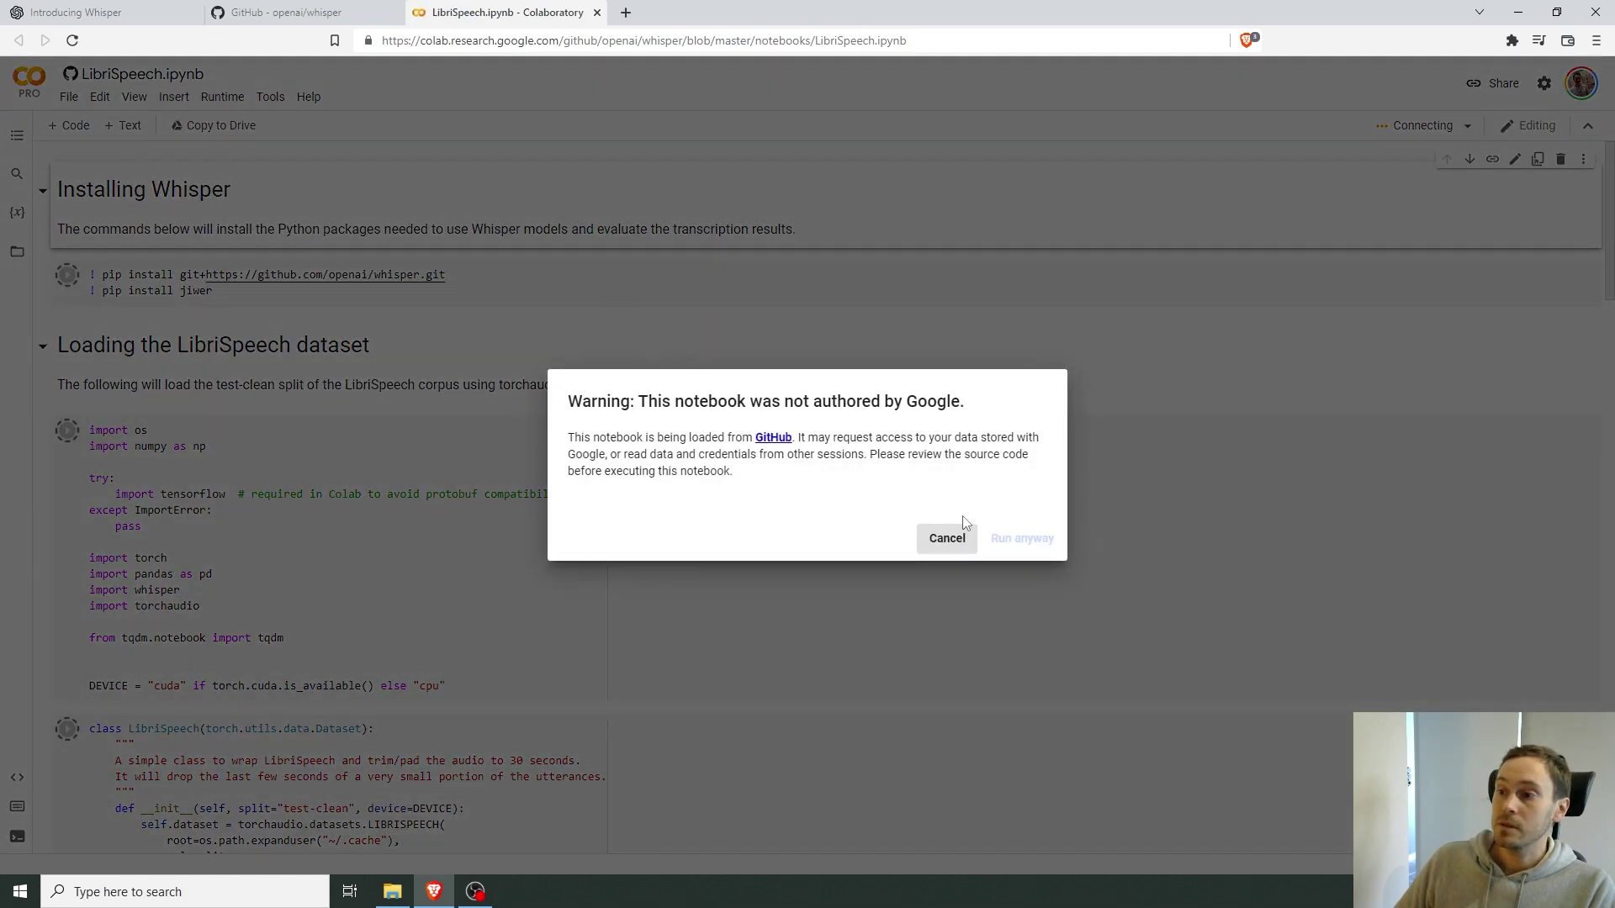
left_click(1019, 542)
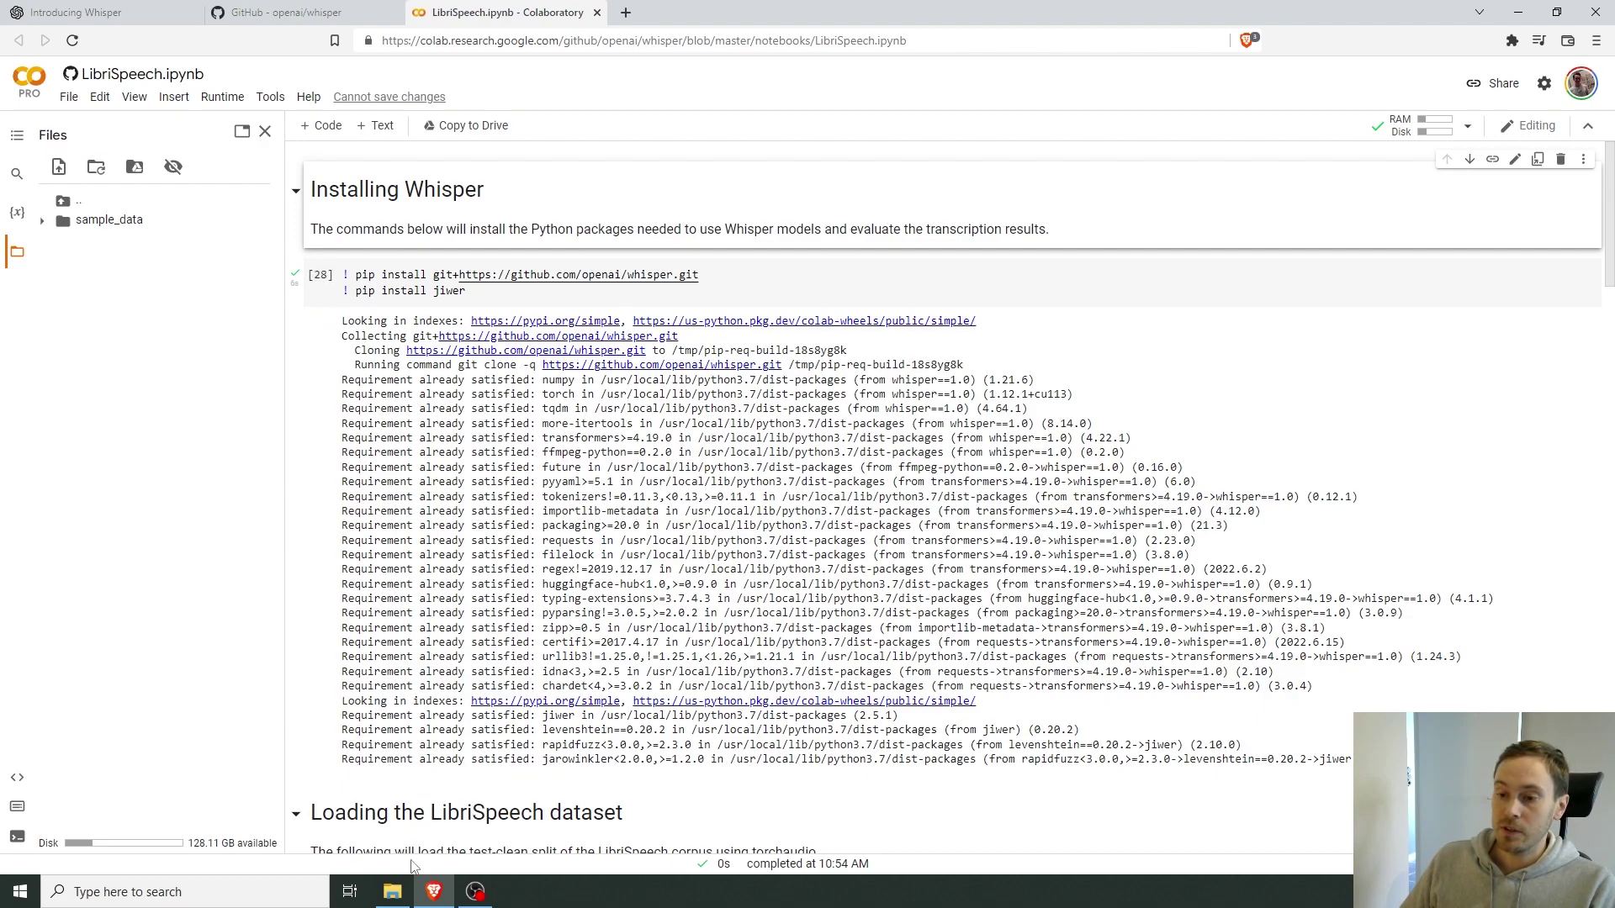
left_click(392, 891)
left_click_drag(757, 637, 187, 421)
Step: Add a code cell with !whisper followed by the quoted Rick Astley MP3 file name
left_click(952, 502)
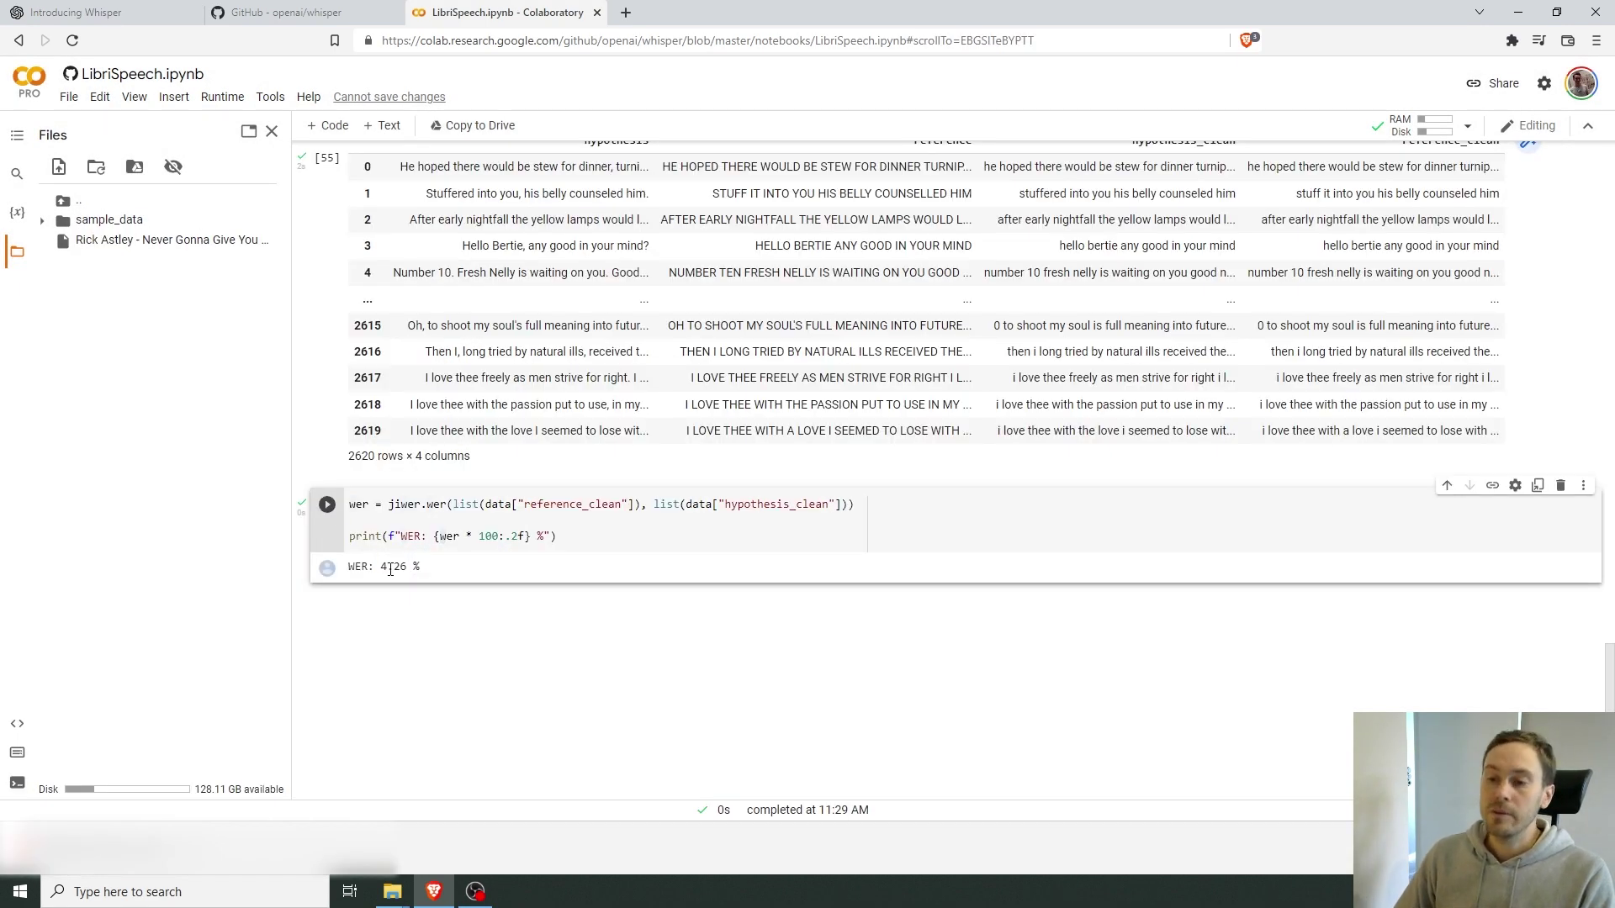
left_click(319, 125)
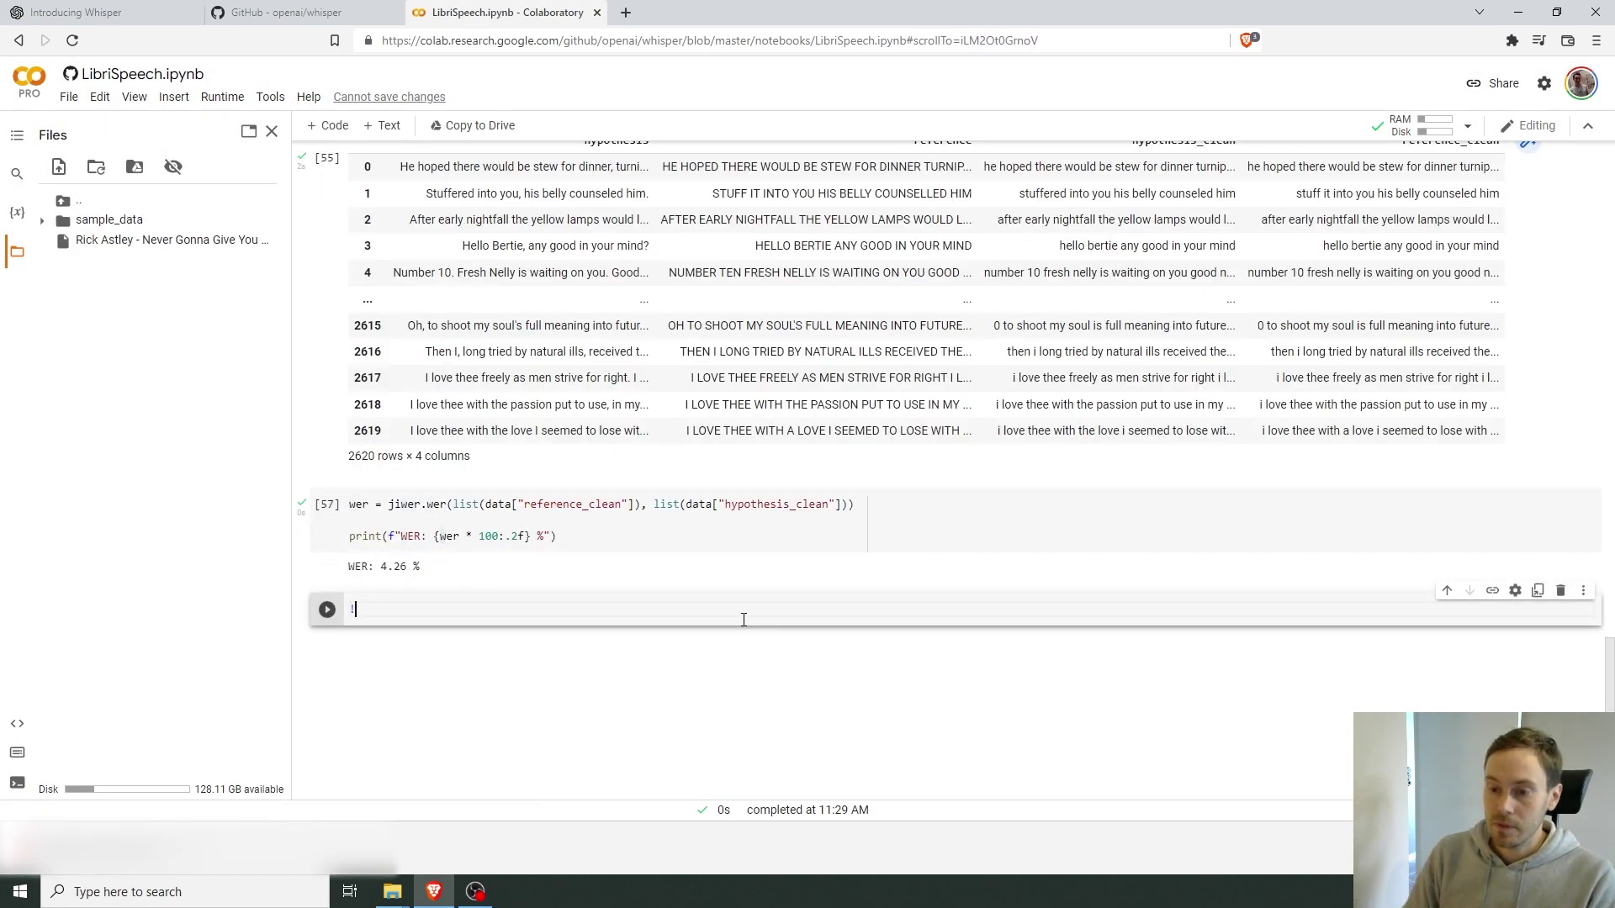
type("!whisper")
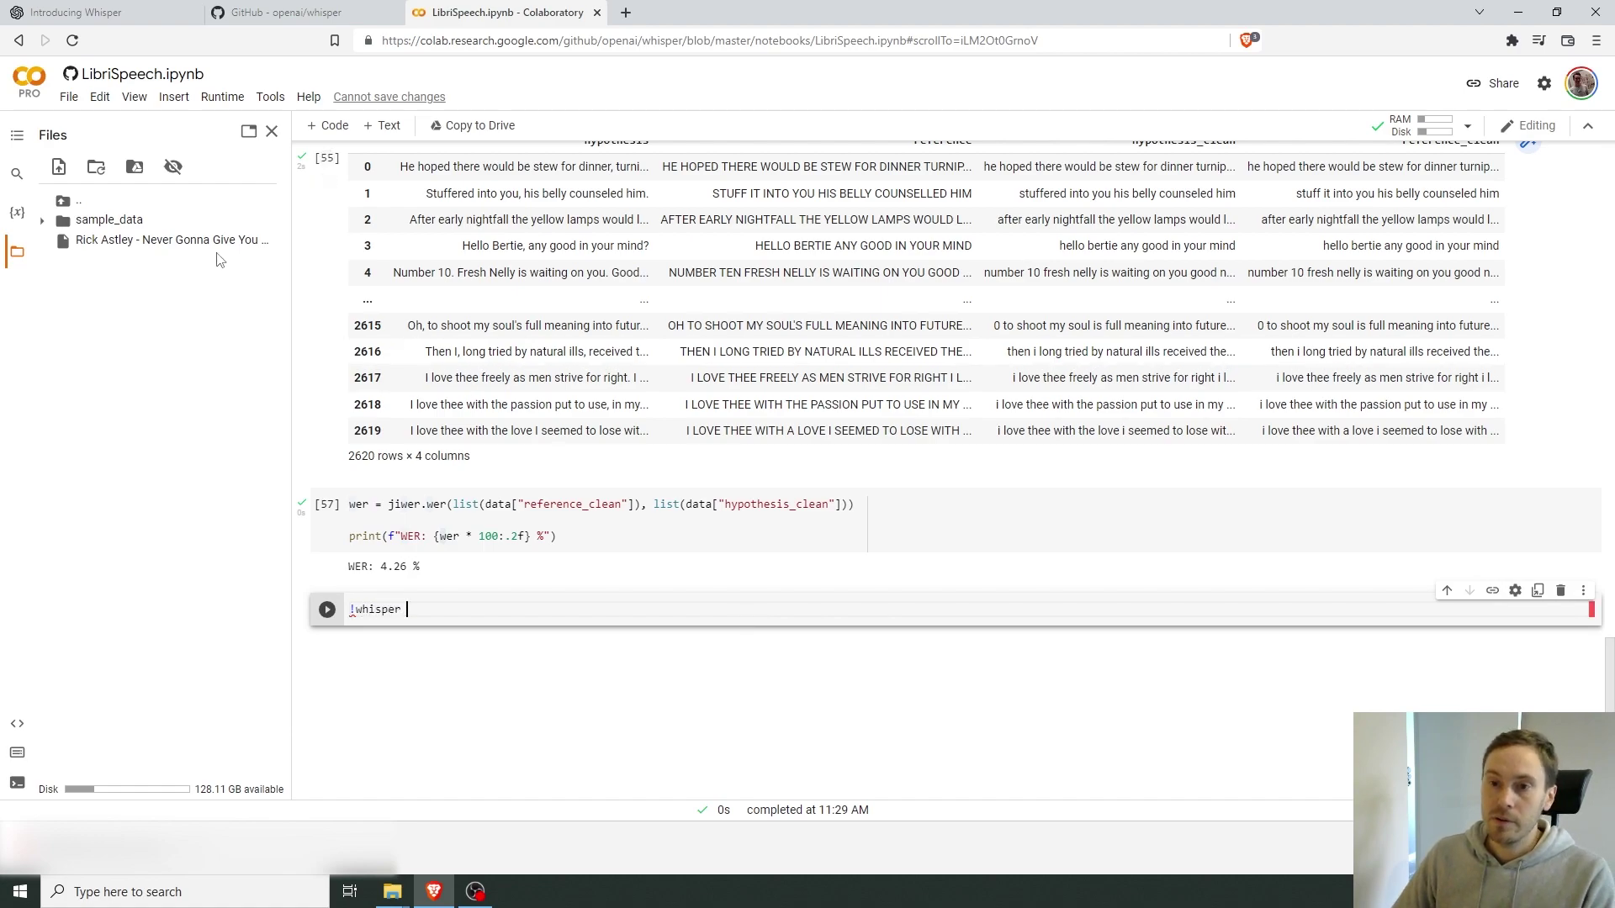
right_click(178, 243)
left_click(220, 290)
key("ctrl+c")
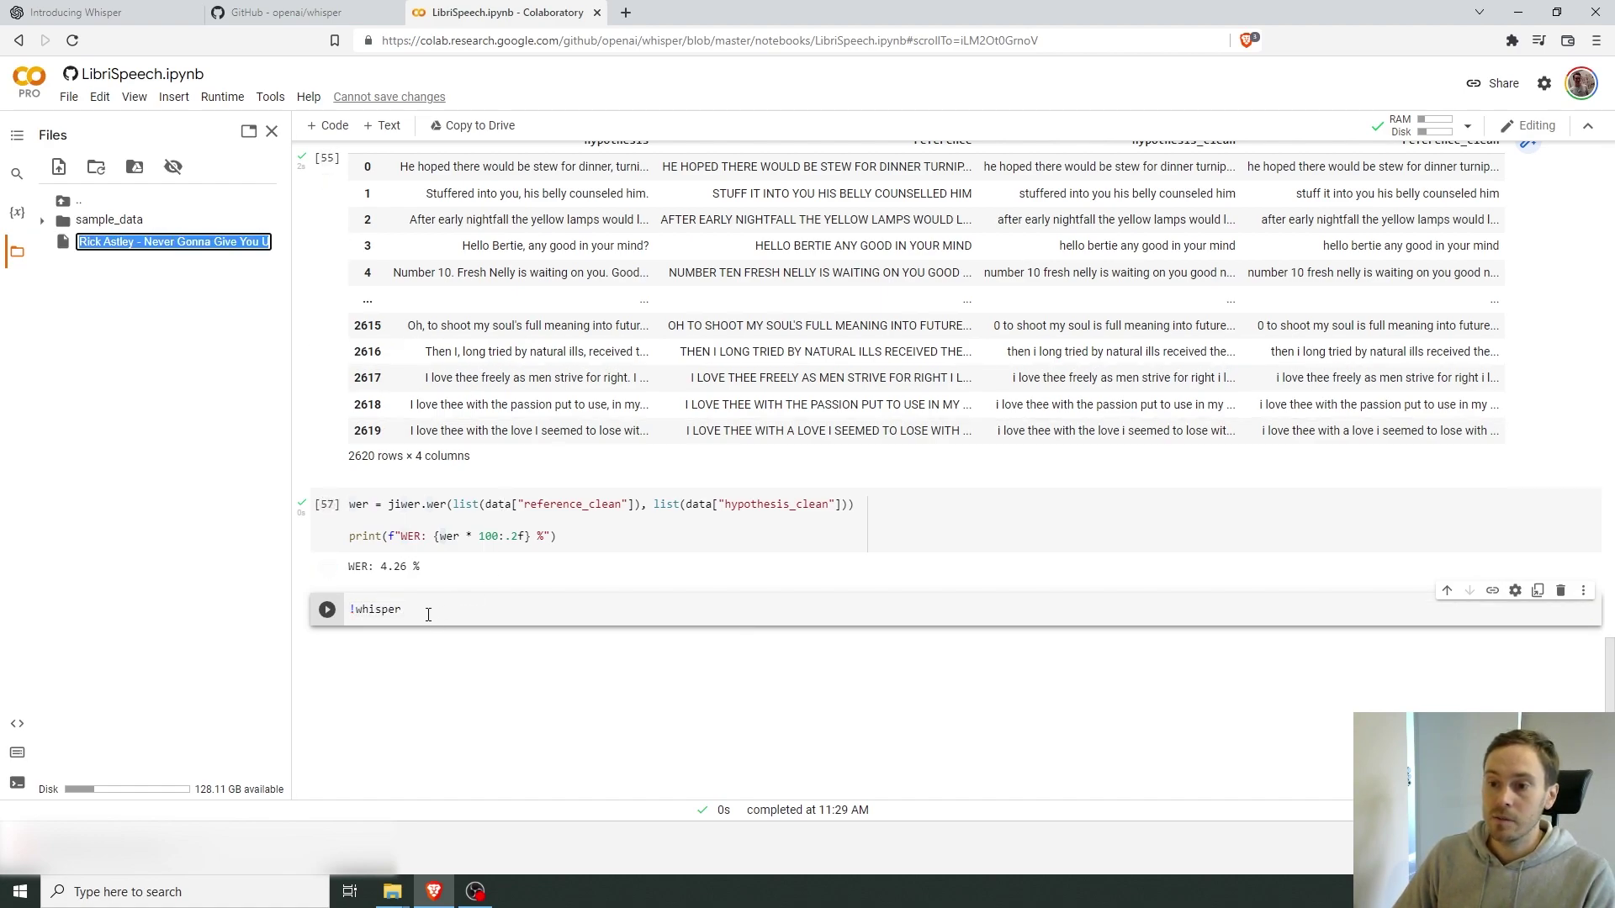
left_click(581, 609)
type("\"")
key("ctrl+v")
type(".mp3")
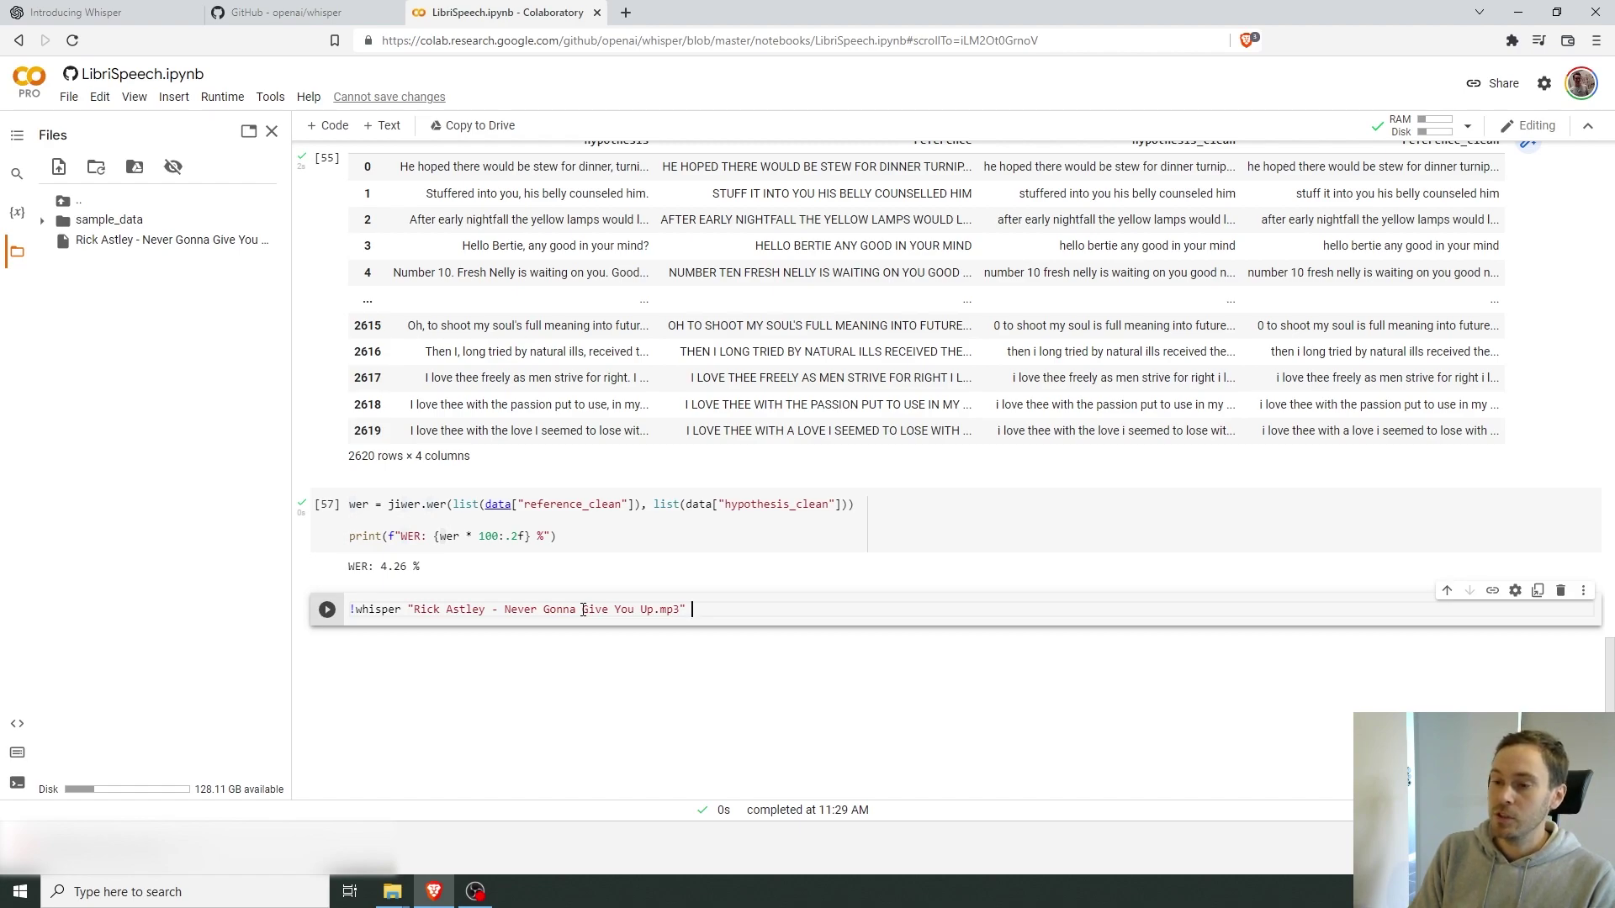
Step: Append the --language Swedish --task translate options to the whisper command
type("language Swe")
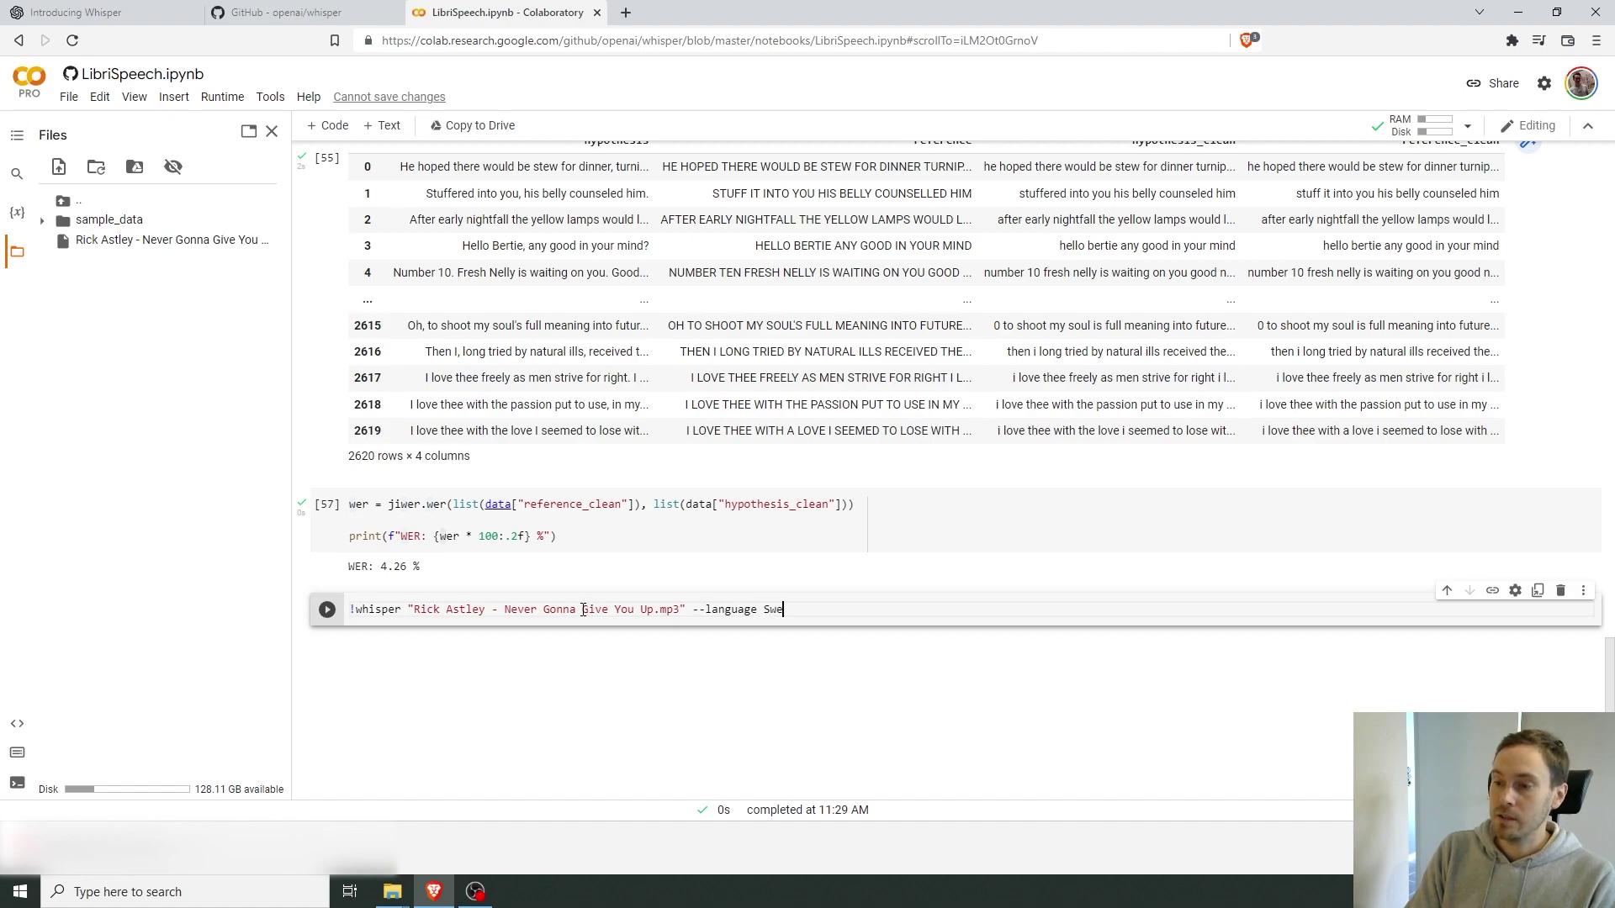
key("BackSpace")
key("BackSpace")
key("BackSpace")
key("BackSpace")
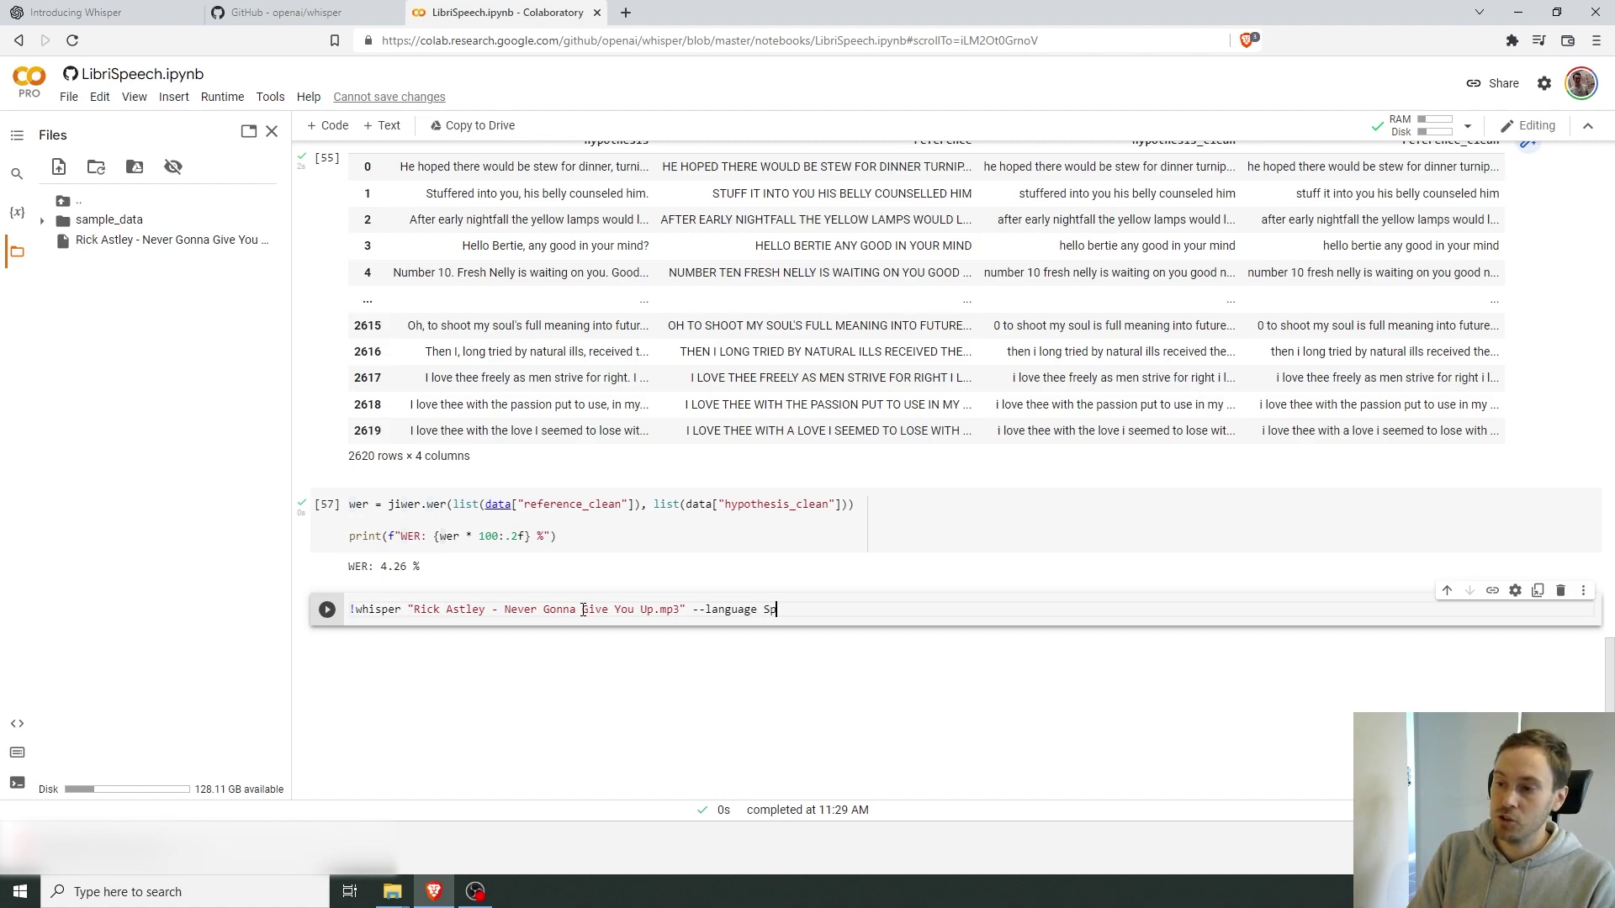
type("anish")
key("BackSpace")
key("BackSpace")
key("BackSpace")
key("BackSpace")
key("BackSpace")
key("BackSpace")
key("BackSpace")
key("BackSpace")
key("BackSpace")
key("BackSpace")
key("BackSpace")
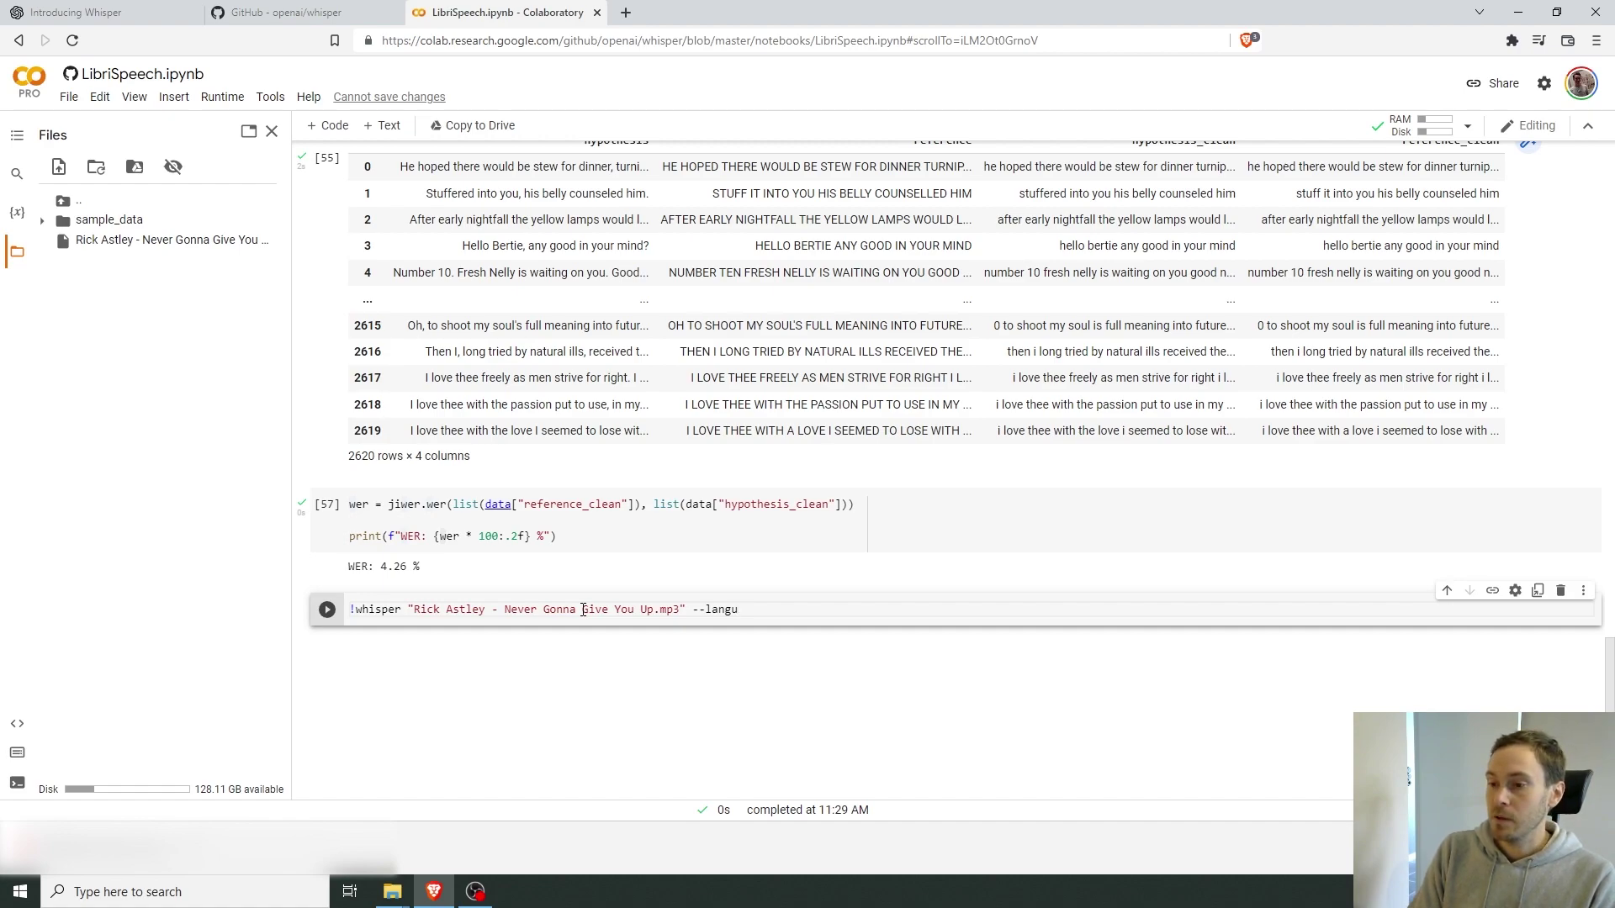
type("age S")
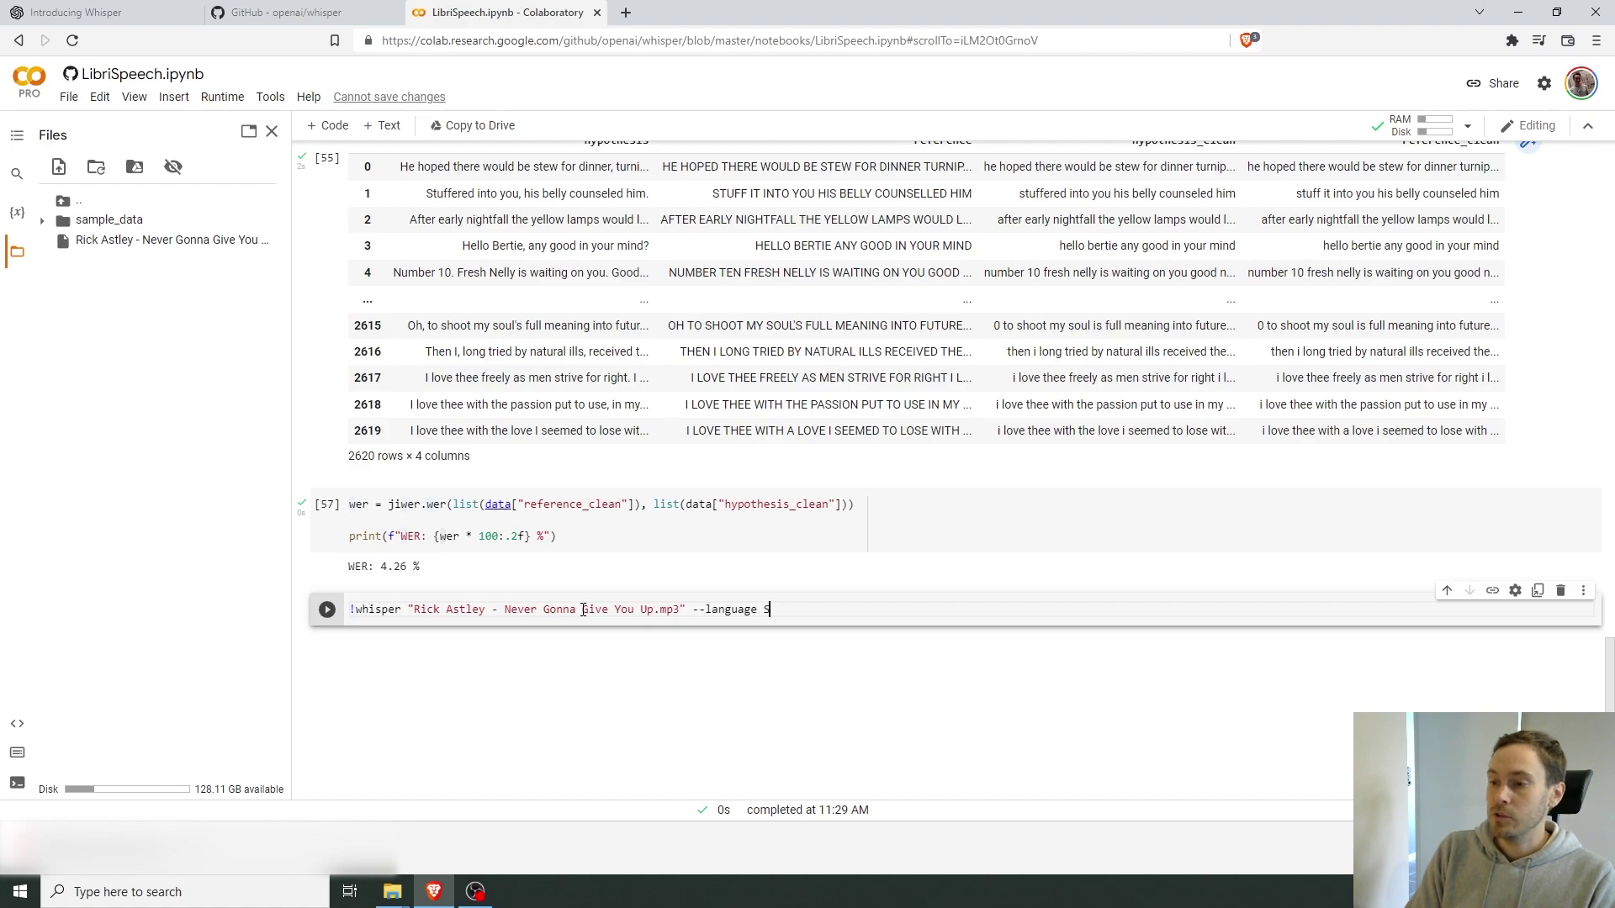
type("wedish --tra")
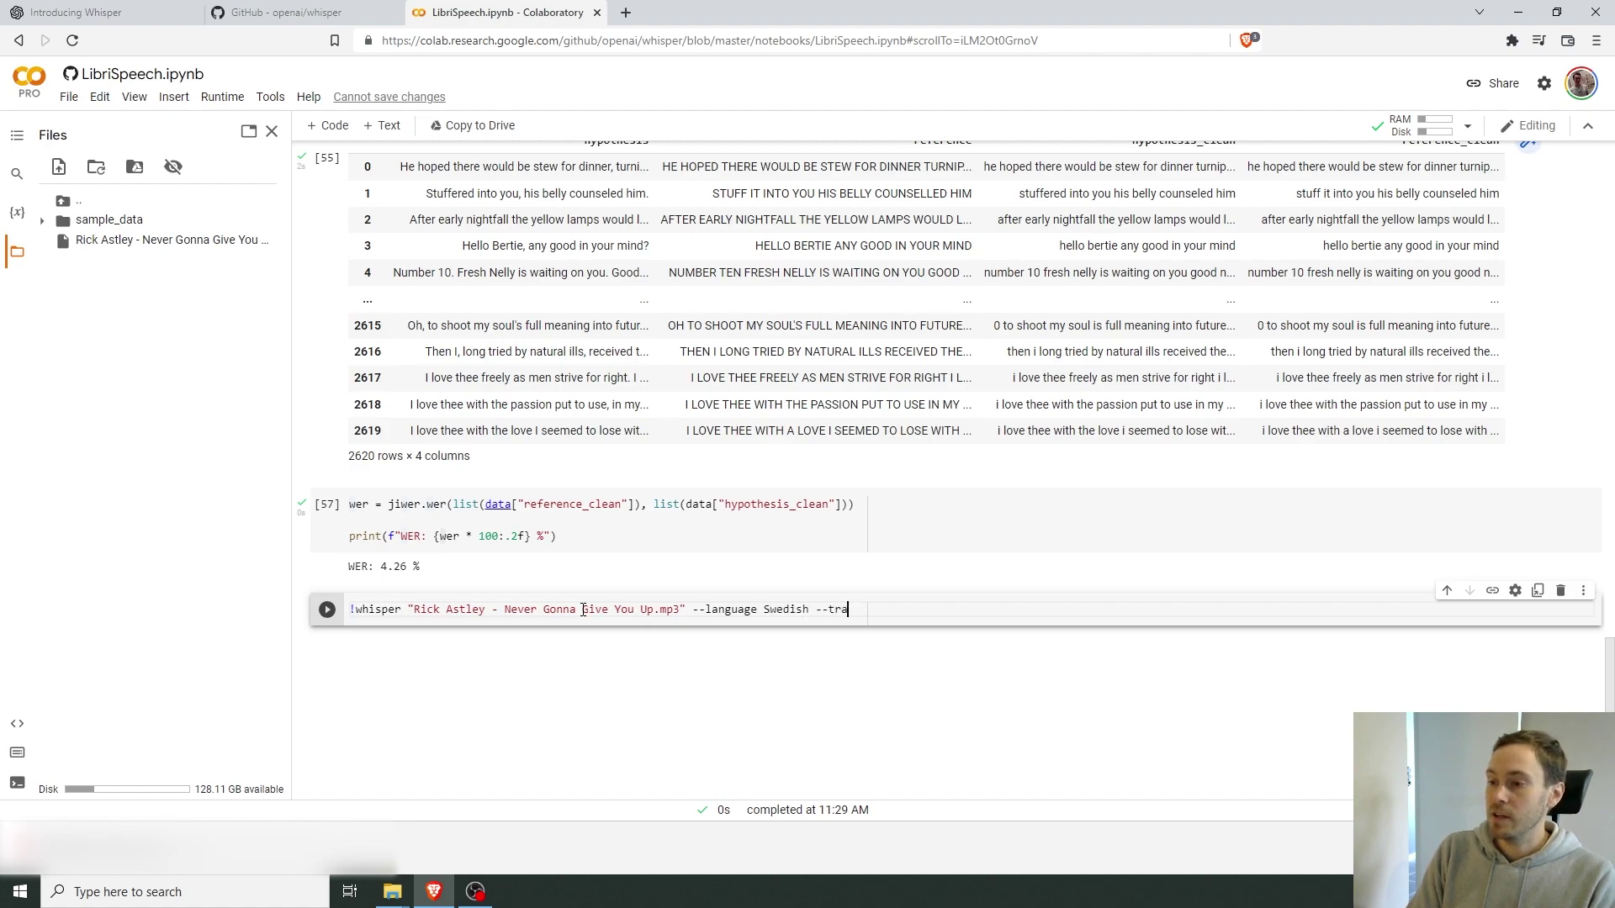
key("BackSpace")
key("BackSpace")
type("ask translate")
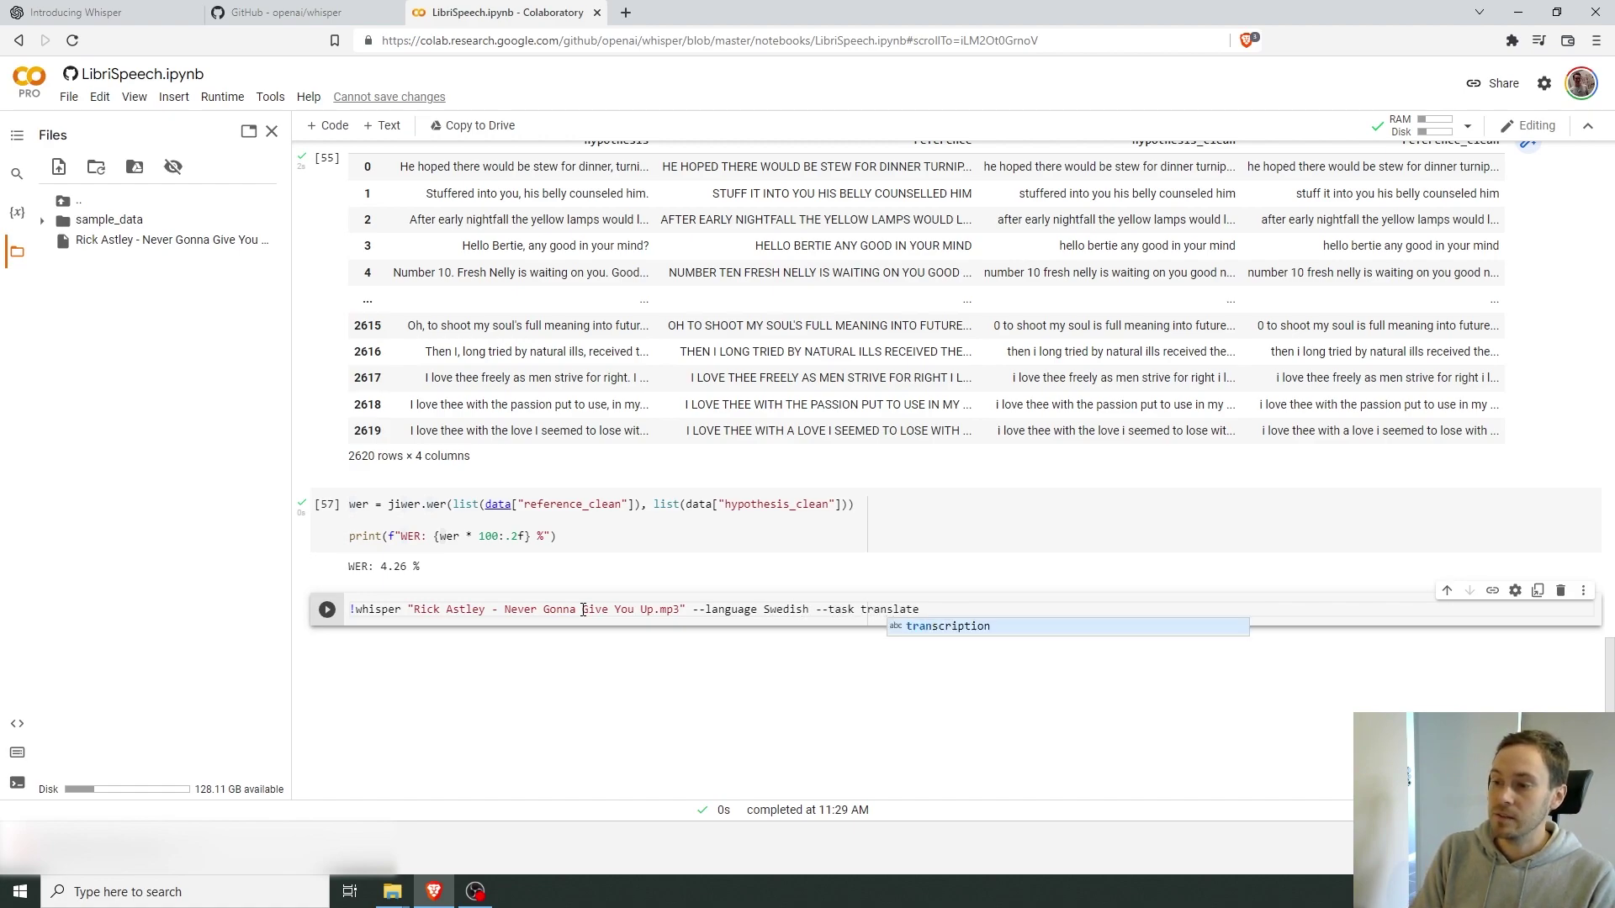
key("Escape")
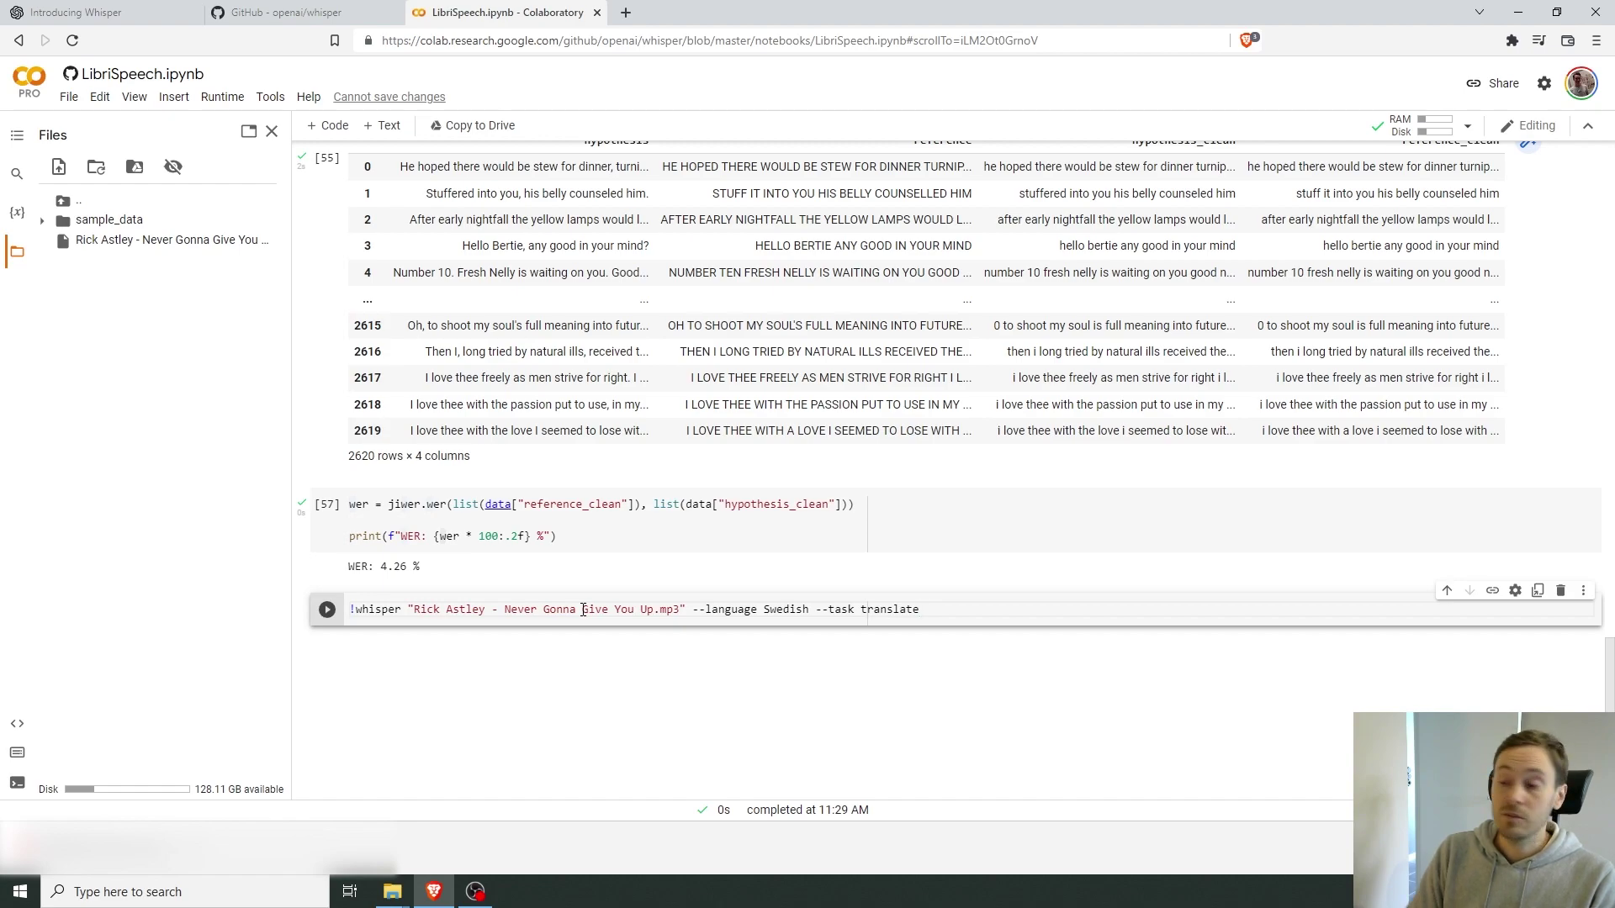
left_click(686, 609, "shift")
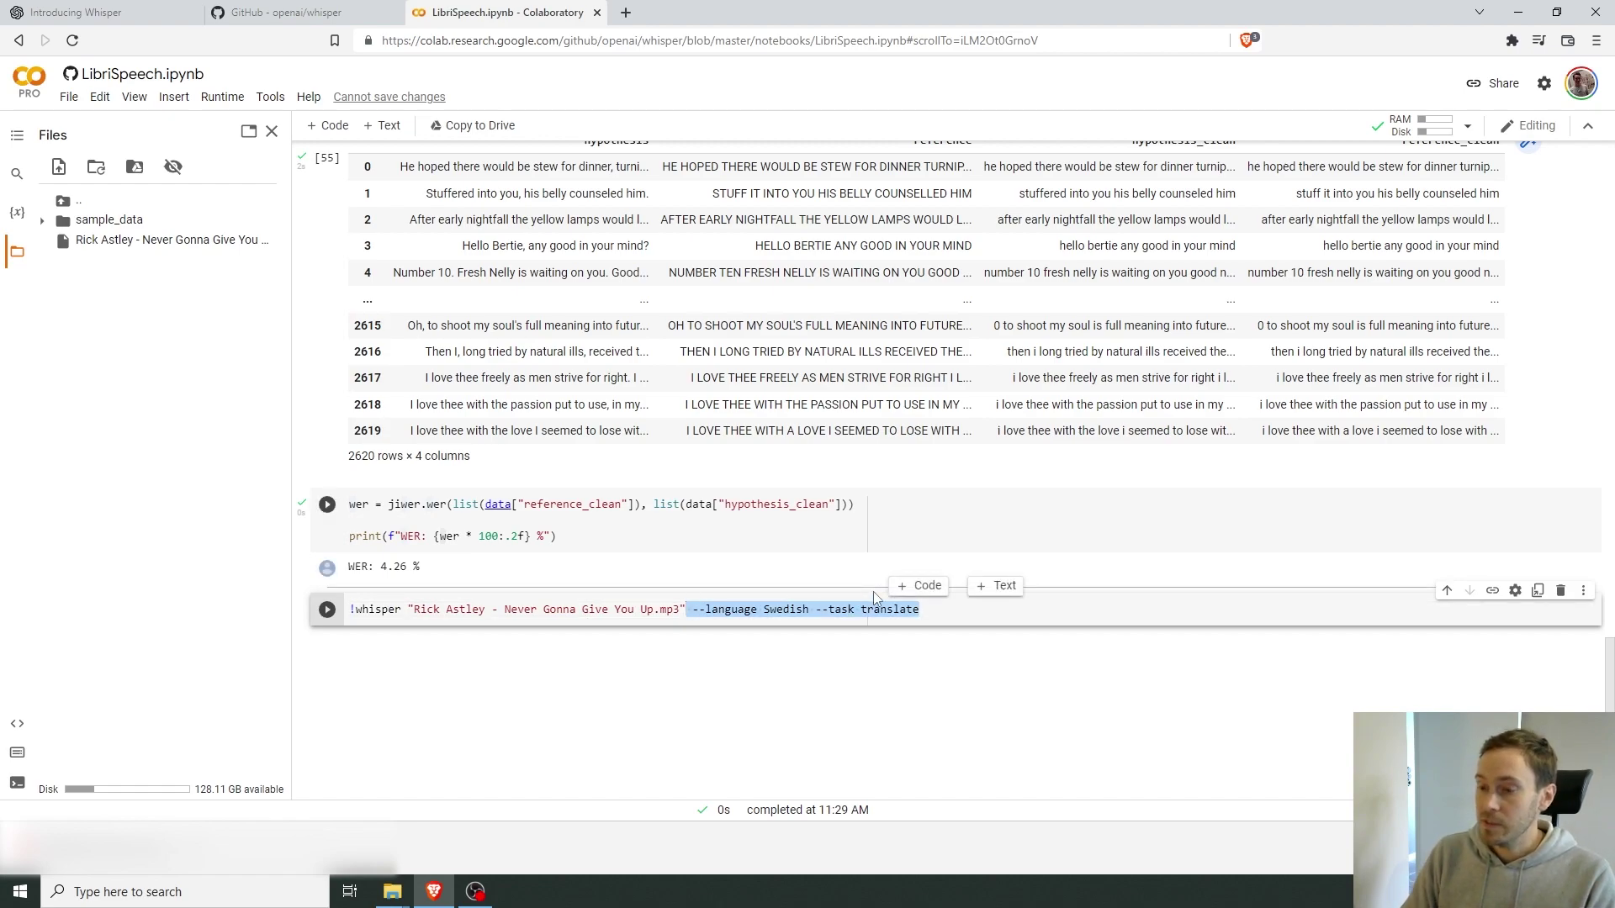
Step: Remove the Swedish and translate options and run whisper on the Rick Astley MP3
key("BackSpace")
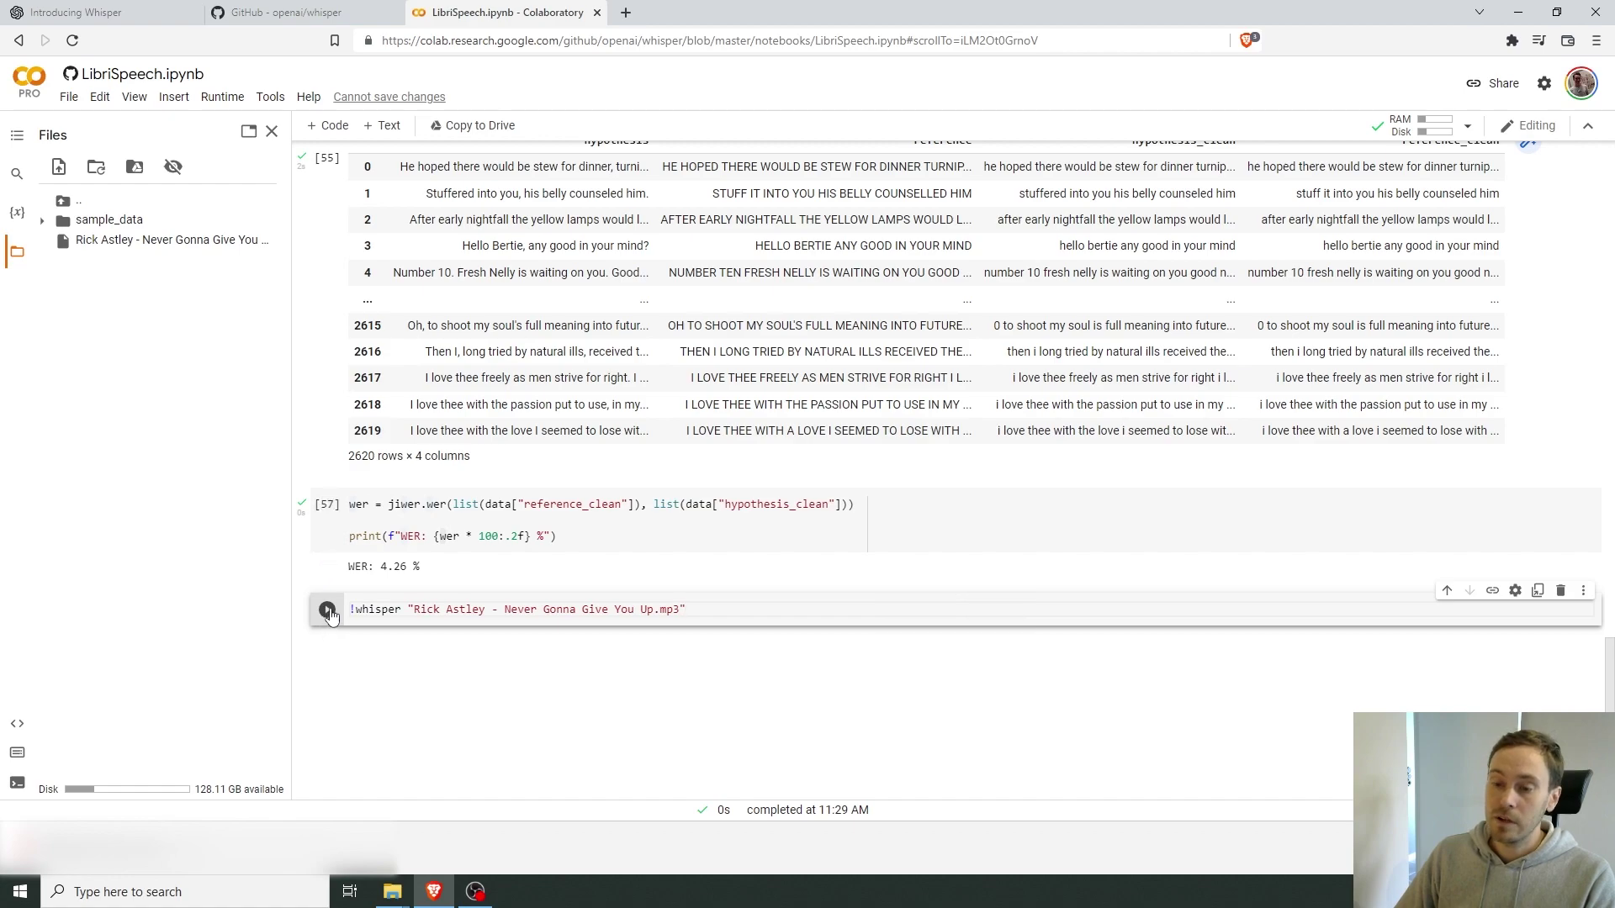
key("ctrl+Return")
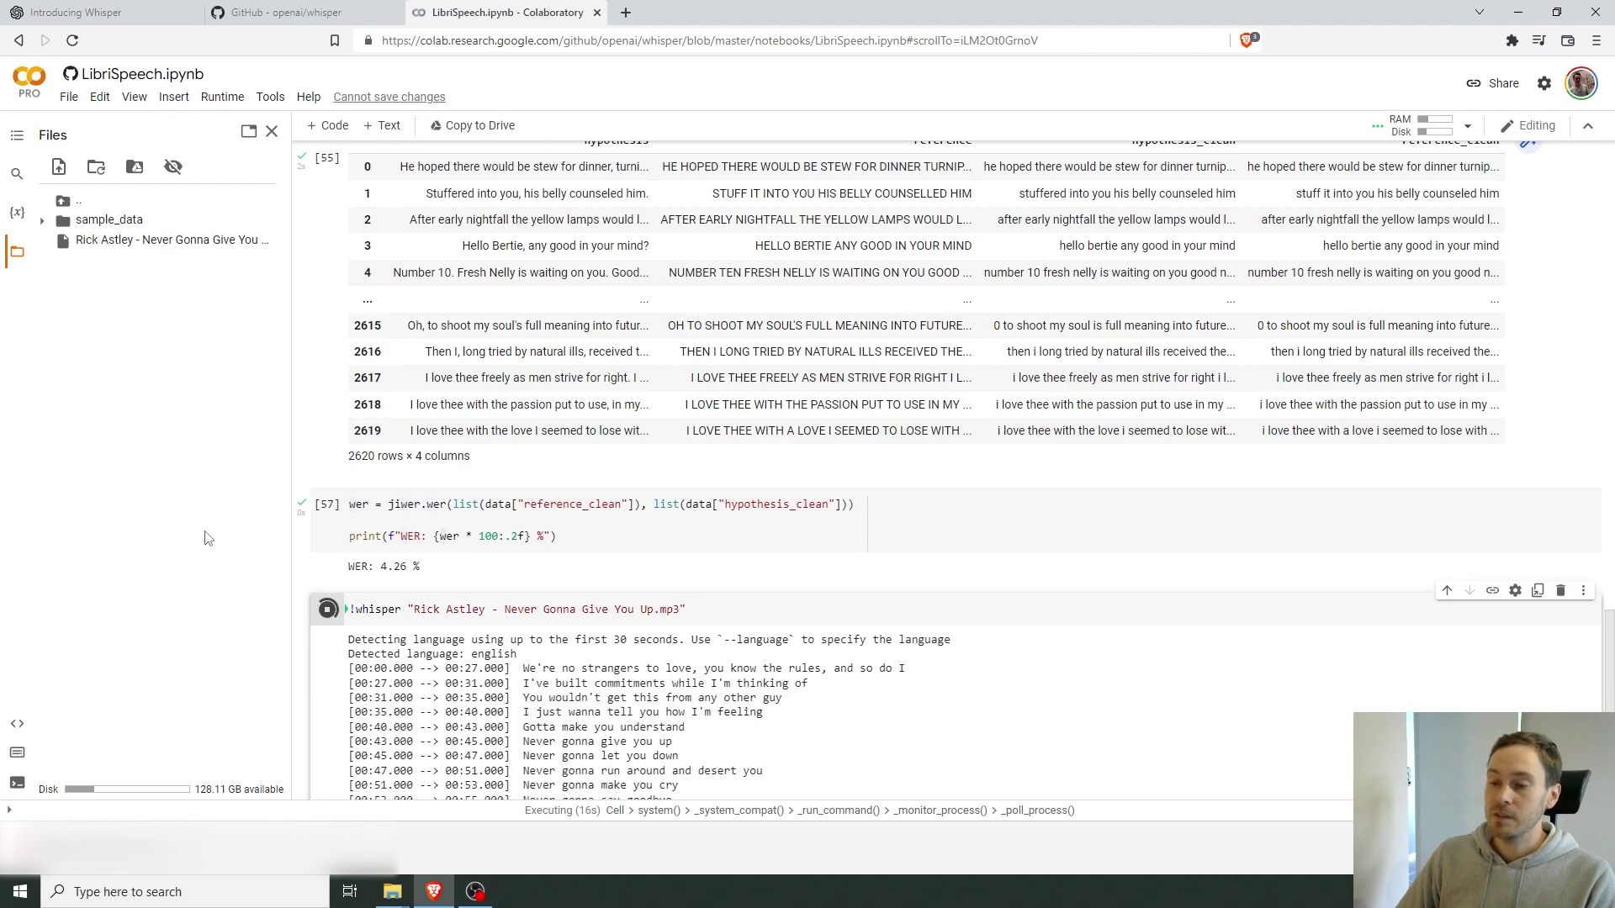
scroll(841, 639, "down", 3)
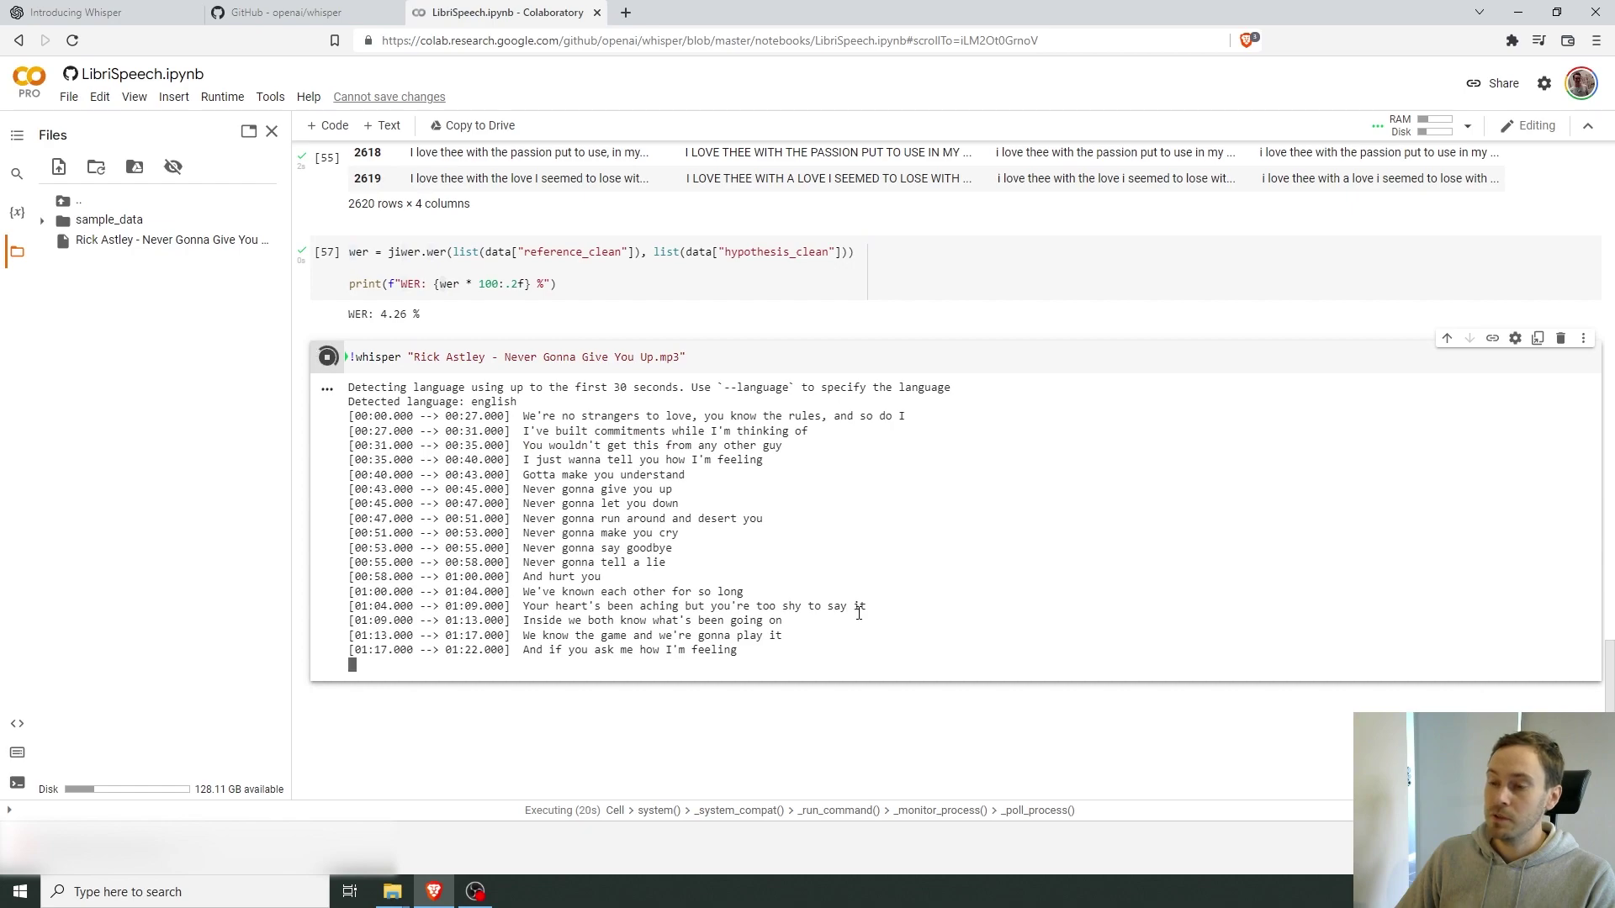
scroll(875, 630, "down", 1)
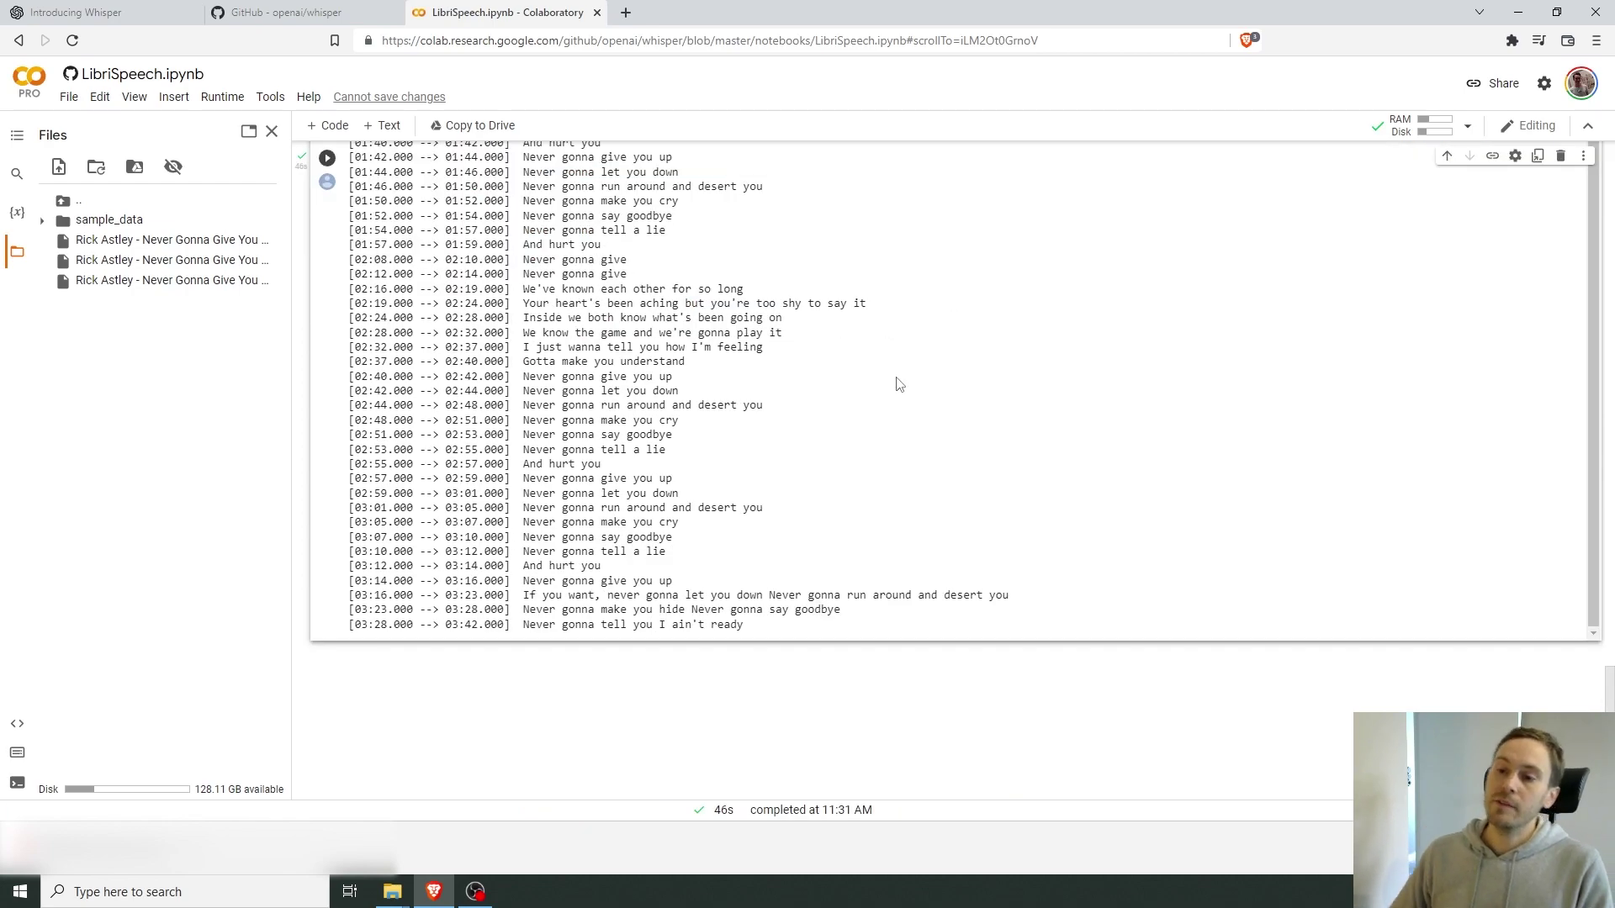
Step: Download the Rick Astley .mp3.txt transcript from the Files panel into Downloads
left_click_drag(294, 290, 450, 286)
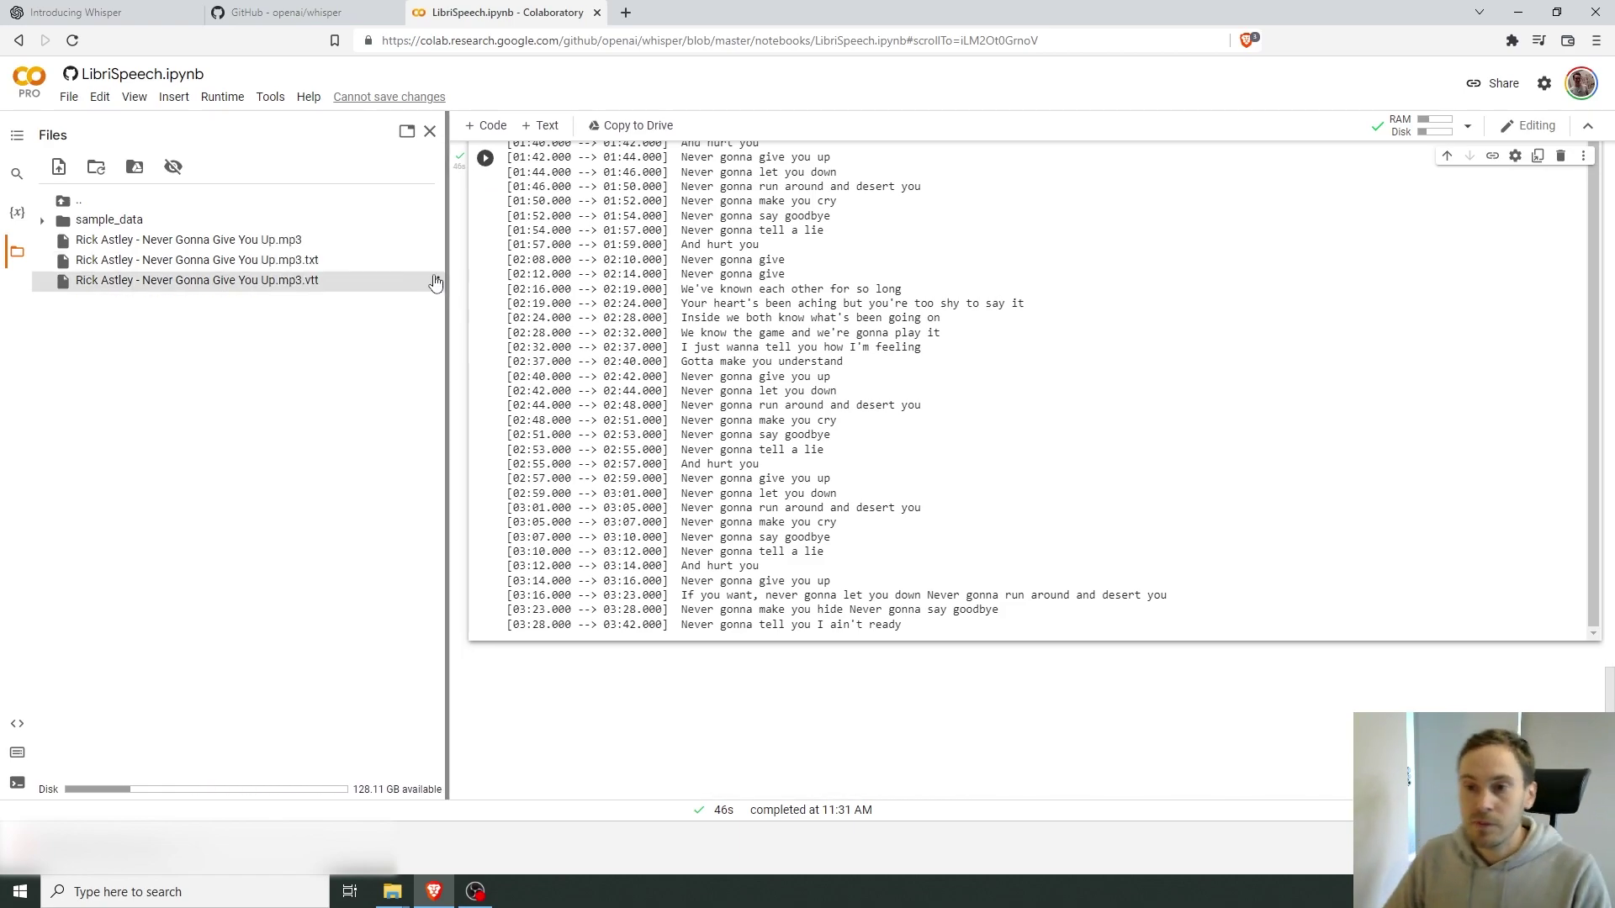
right_click(296, 266)
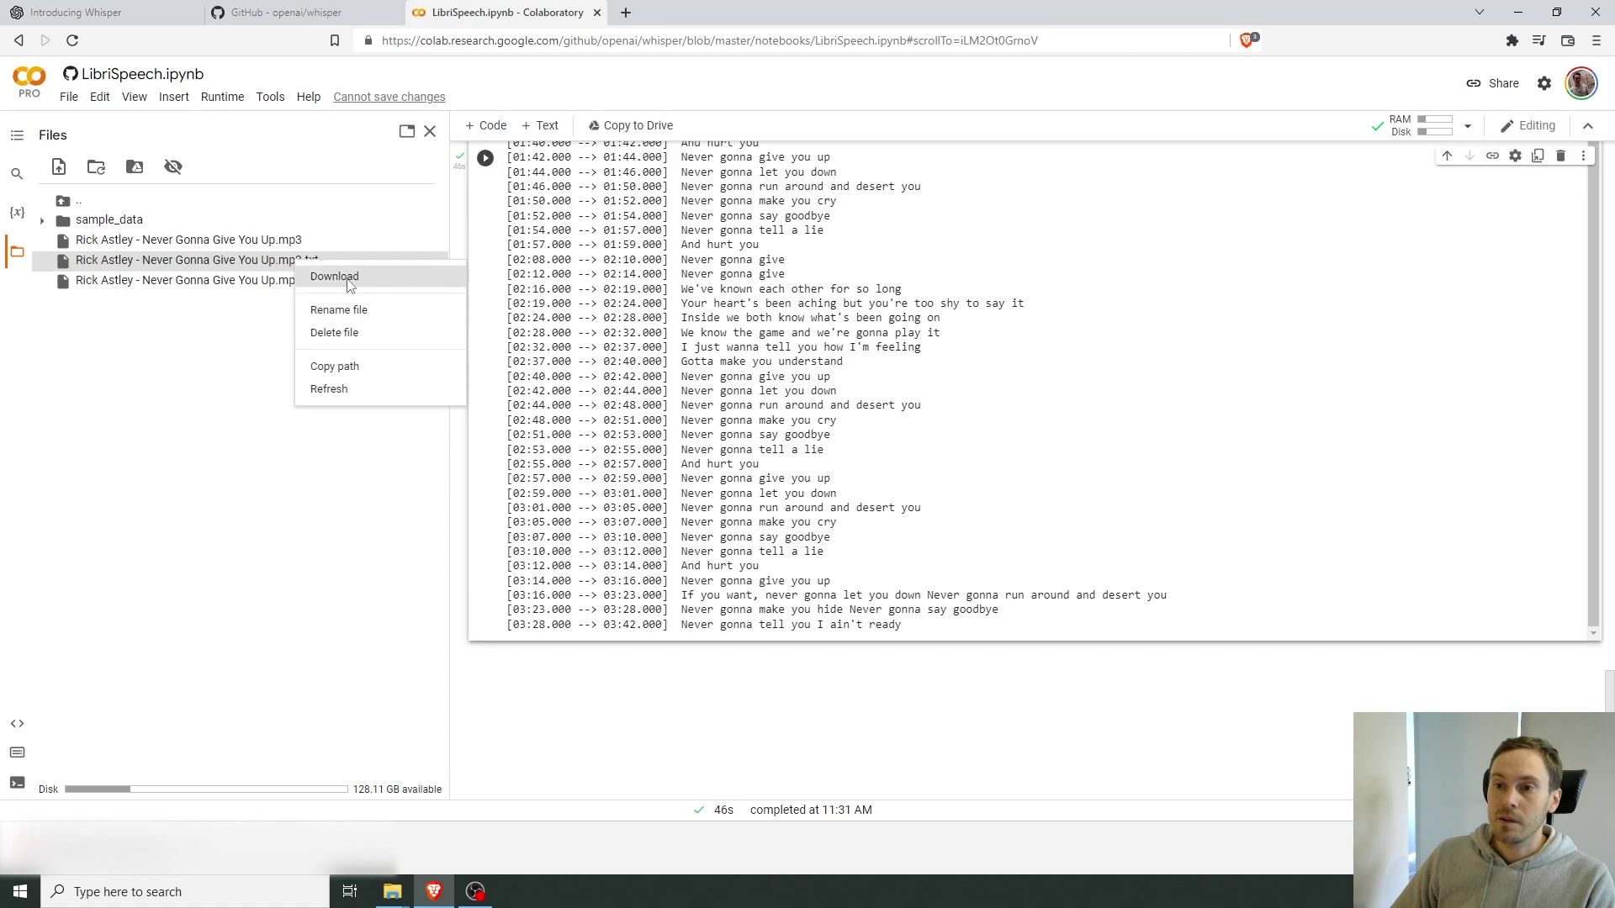
left_click(338, 275)
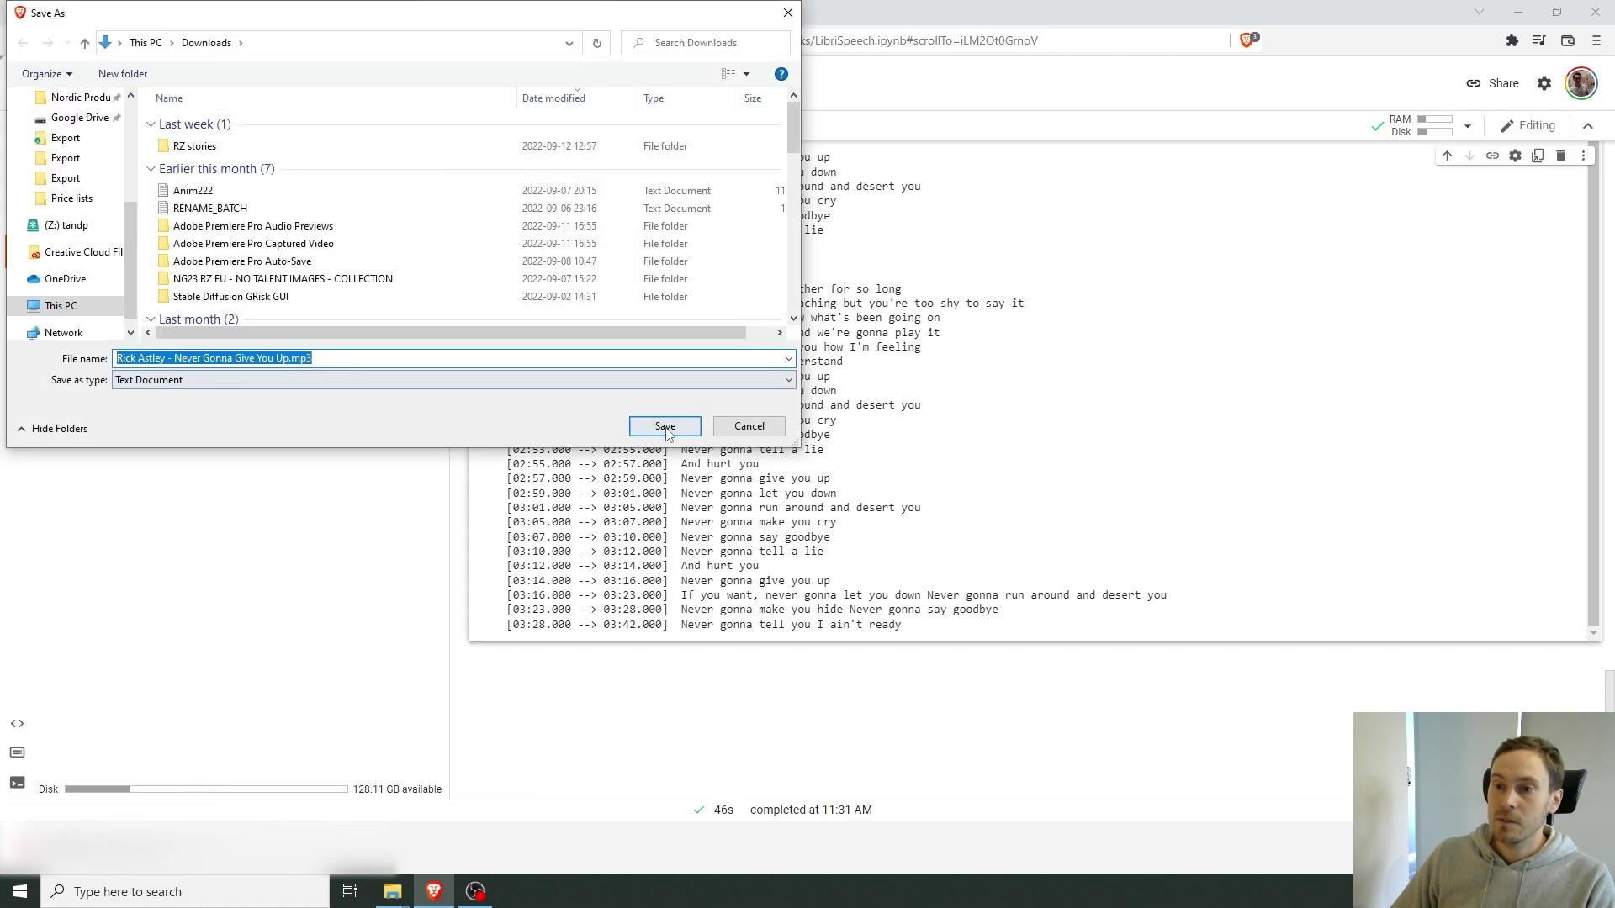
key("Return")
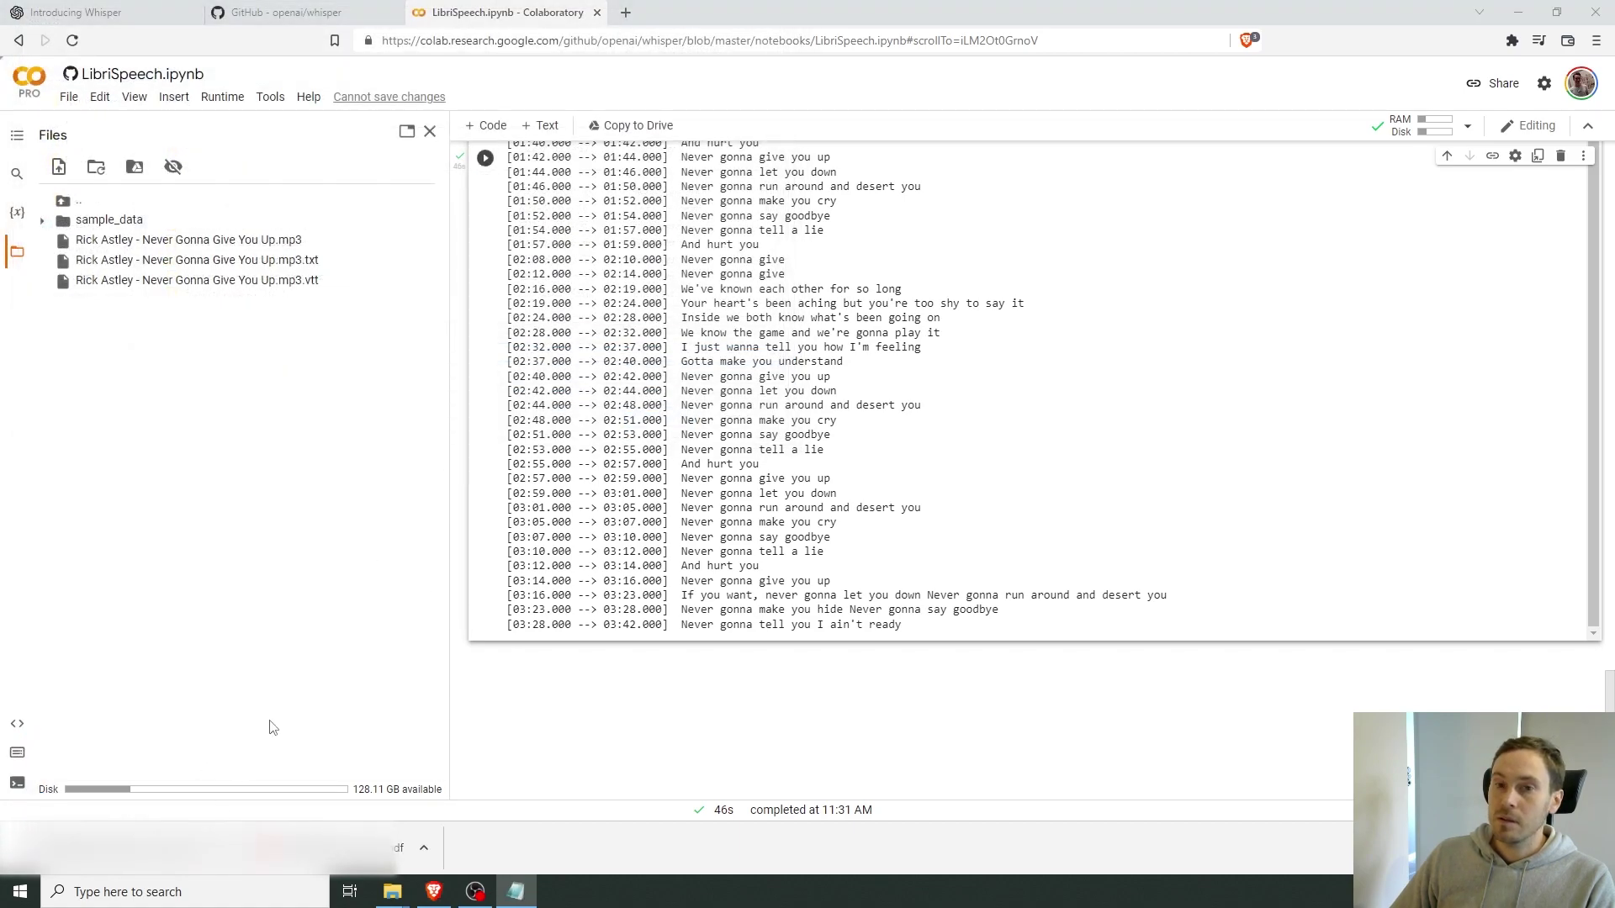
Step: Open the downloaded Rick Astley transcript in Notepad in an enlarged window
left_click(202, 848)
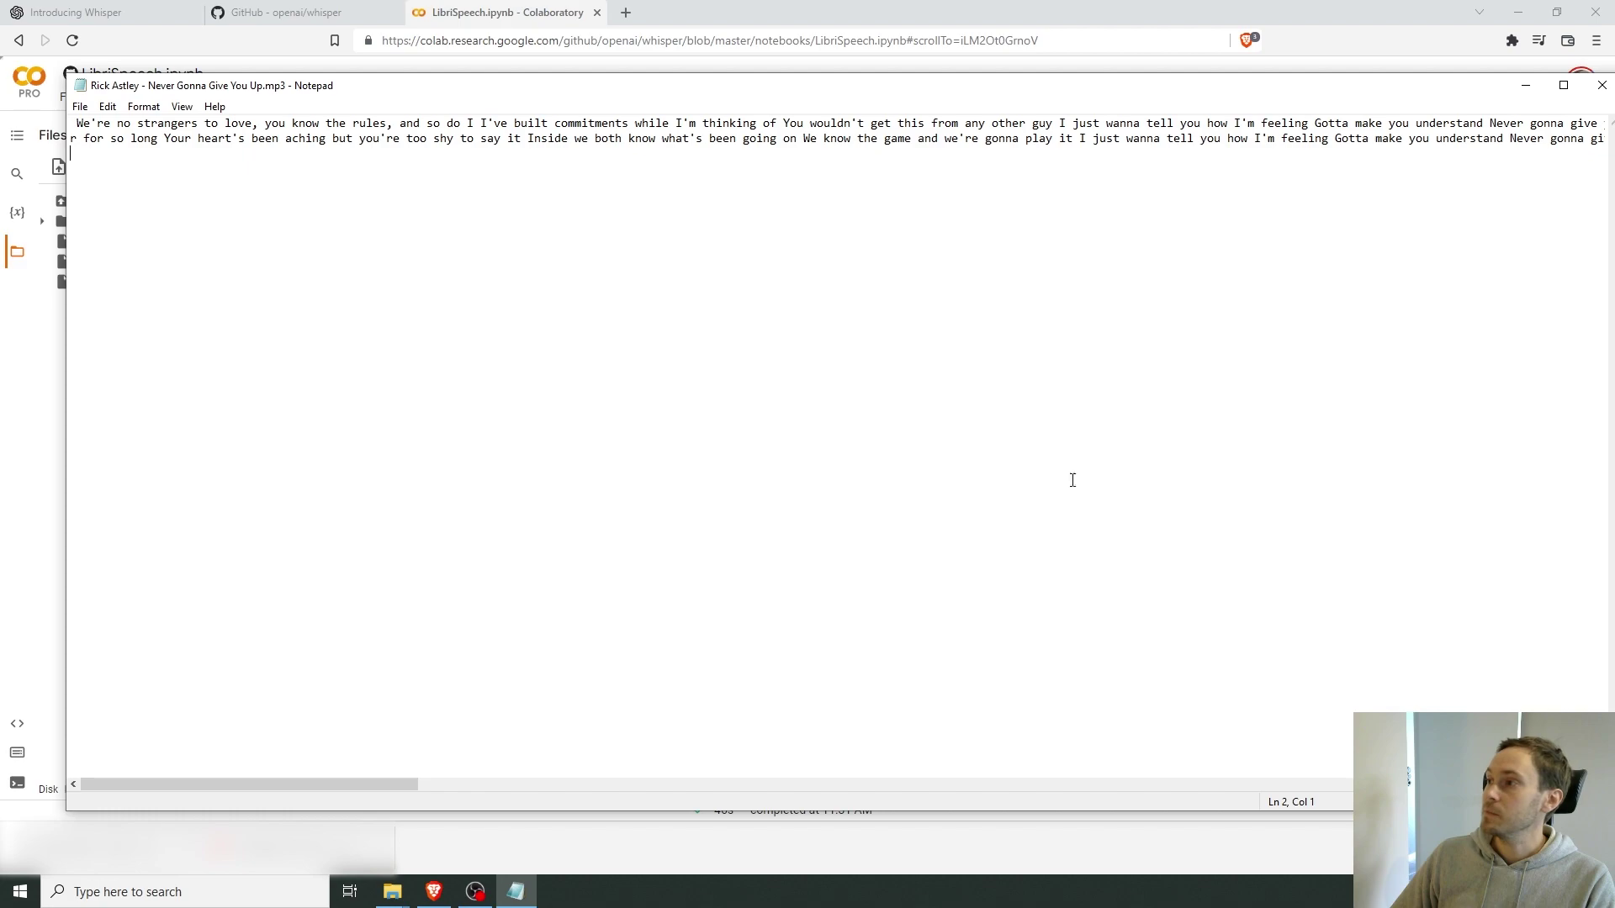
left_click_drag(331, 782, 199, 670)
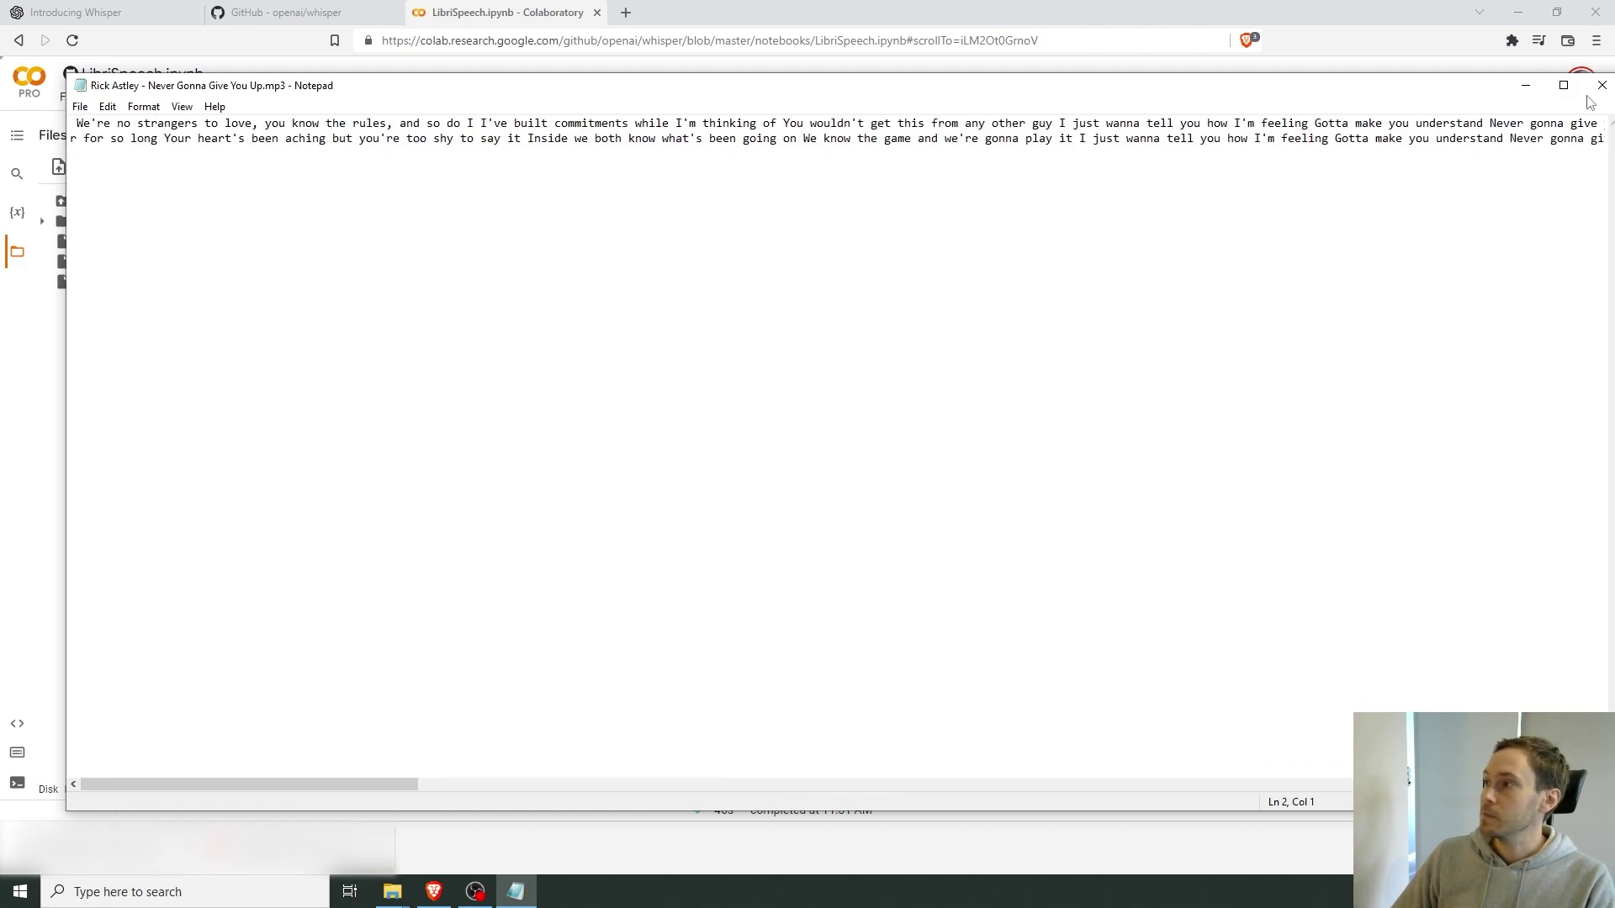